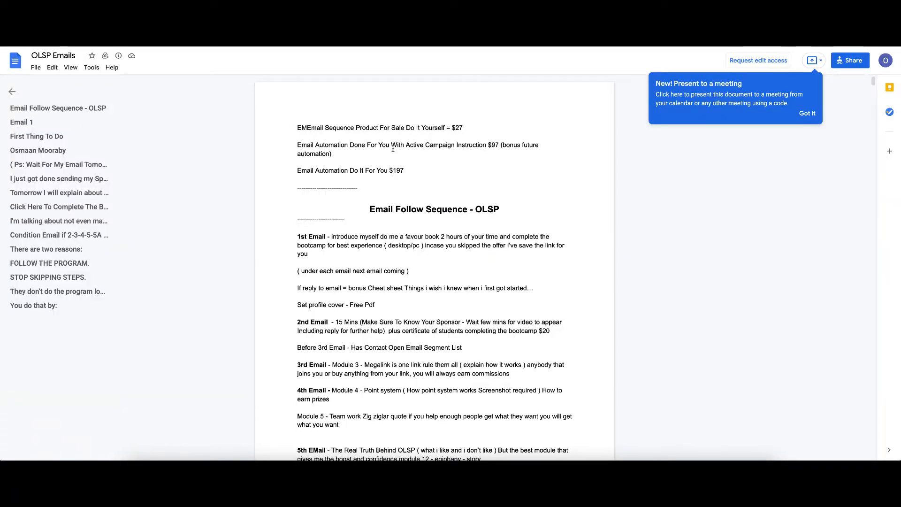
Step: Create a new autoresponder and name it Olsp
scroll(394, 148, down, 15)
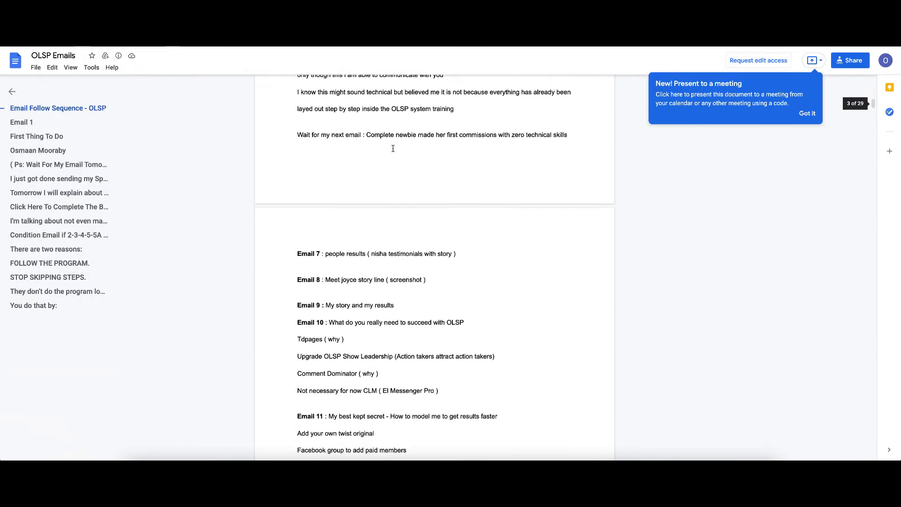
scroll(393, 148, down, 12)
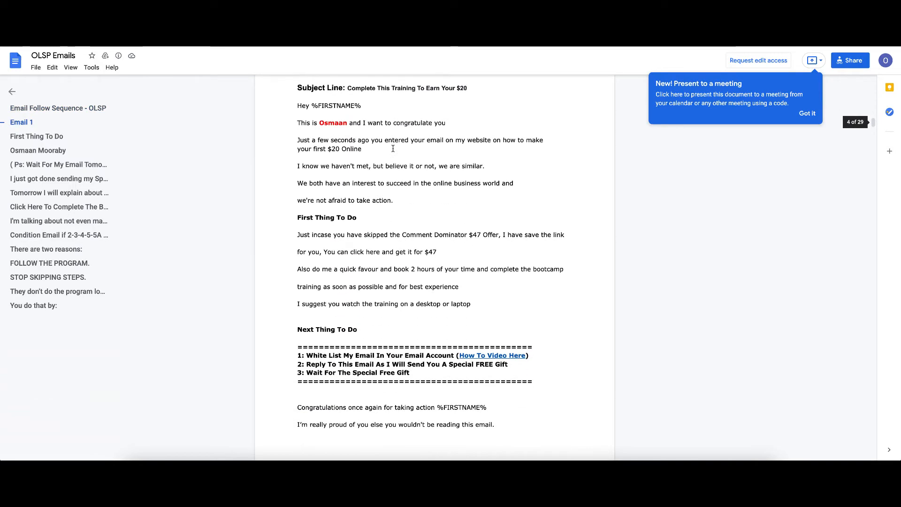
scroll(393, 148, up, 1)
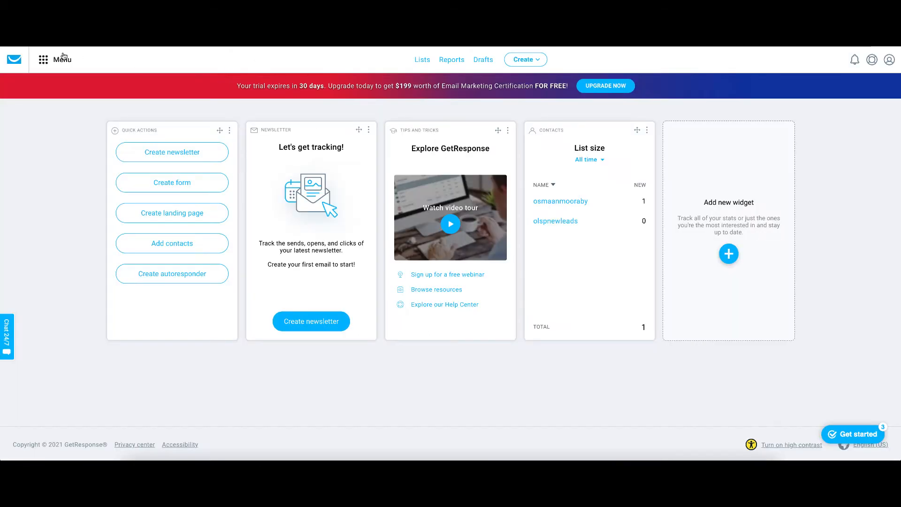
click(538, 64)
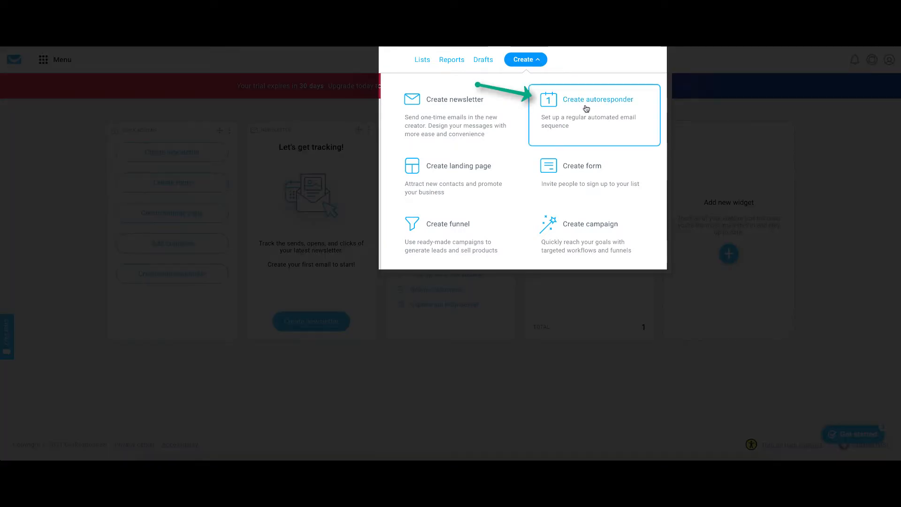
click(586, 108)
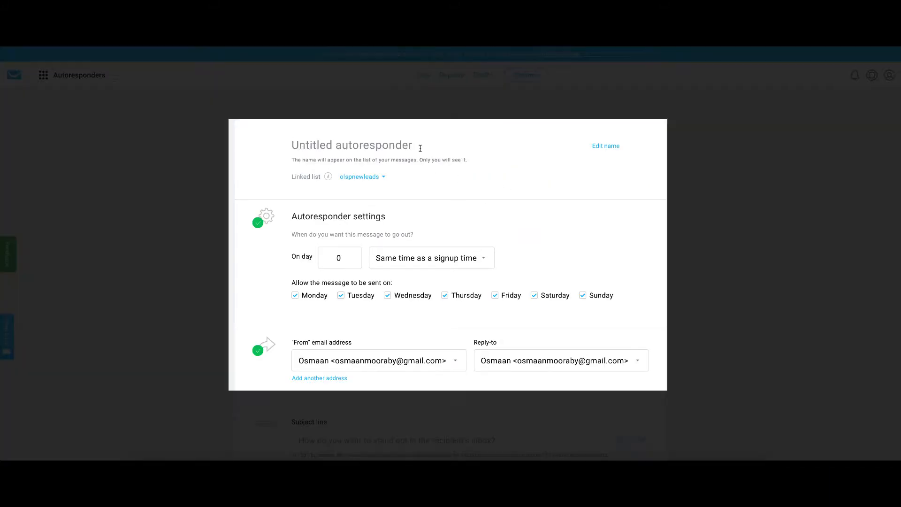
click(420, 149)
text(O)
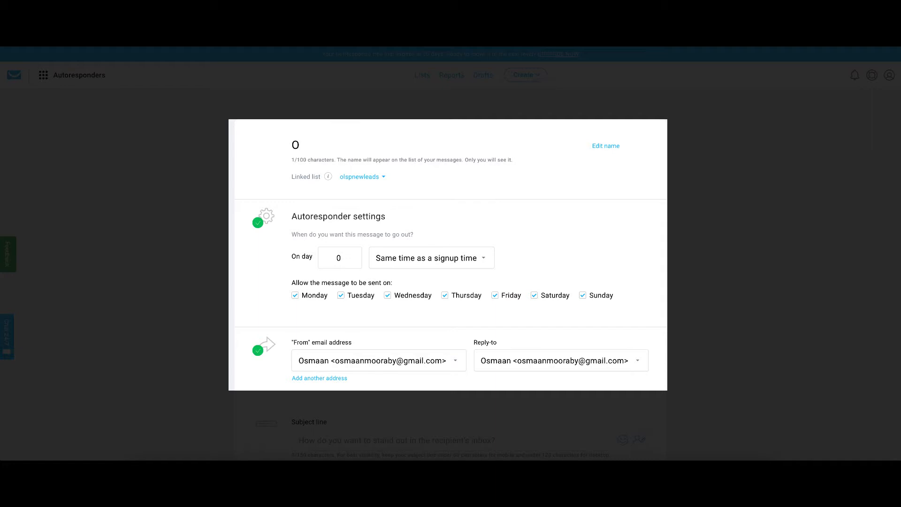
text(lsp)
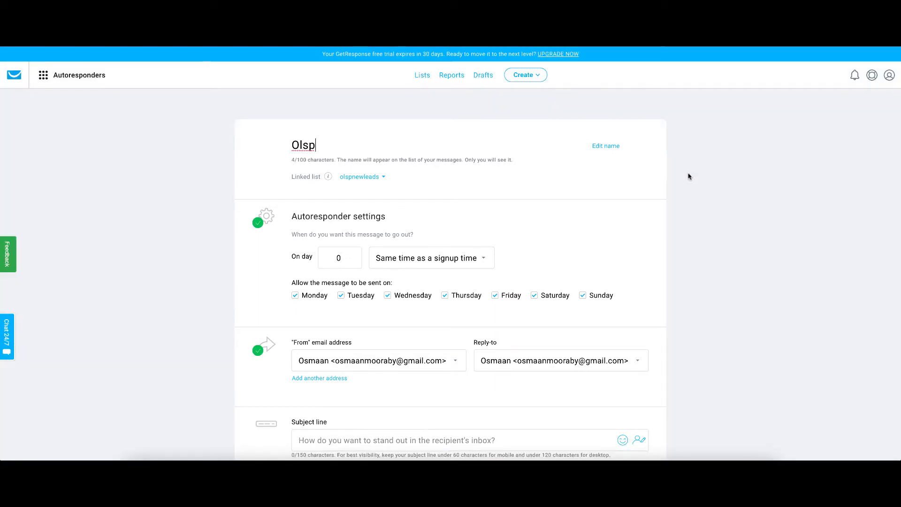
Step: Select olspnewleads as the linked list and Same time as a signup time for sending on day 0
click(688, 174)
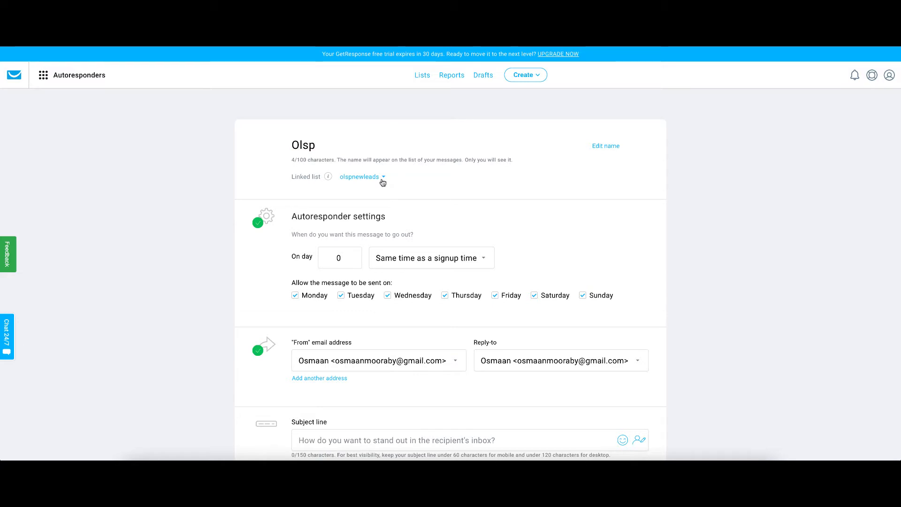
click(383, 182)
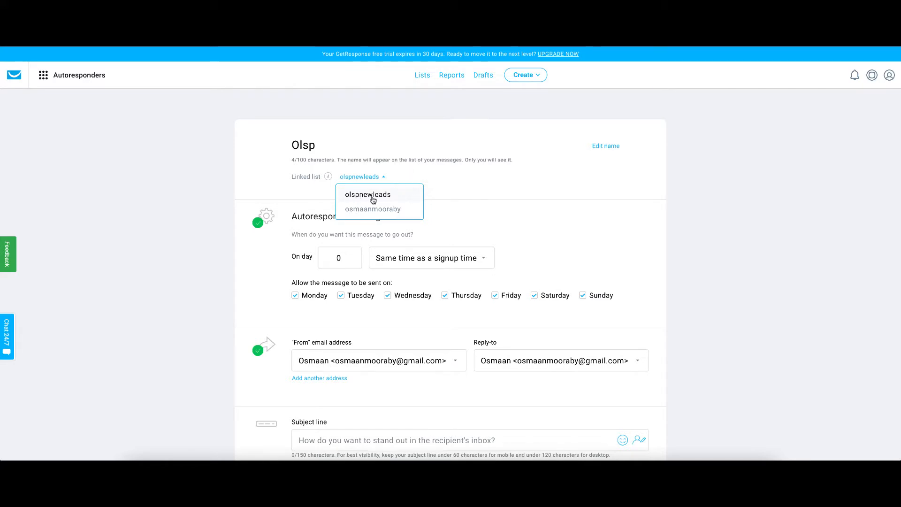
click(444, 193)
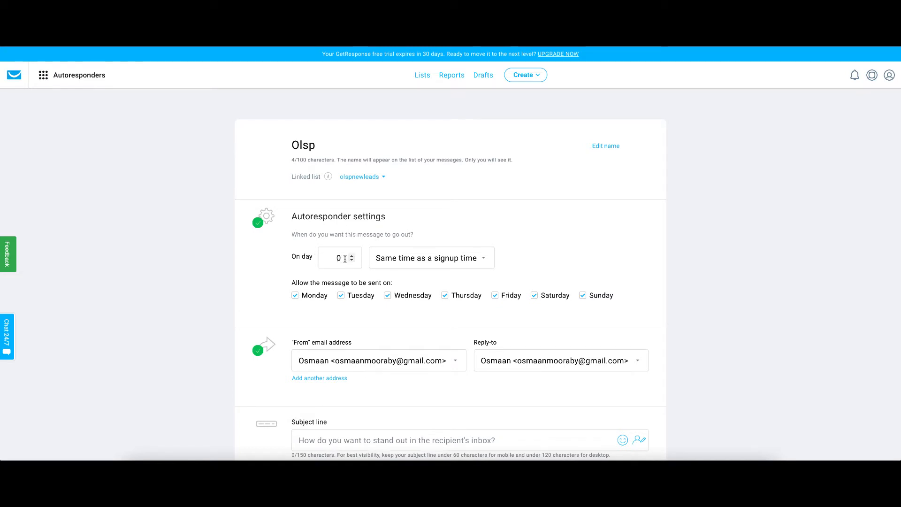
click(483, 264)
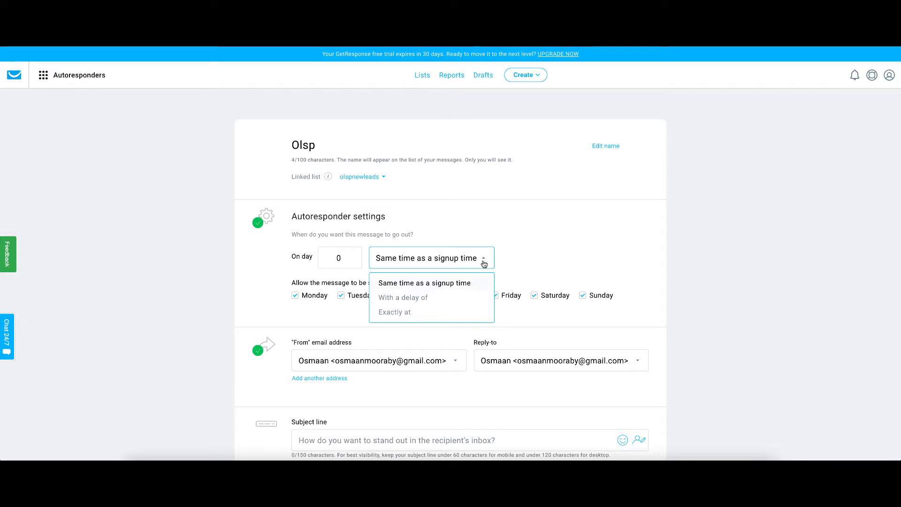
click(483, 263)
Step: Turn off the Track link clicks with Google Analytics option
scroll(568, 225, down, 1)
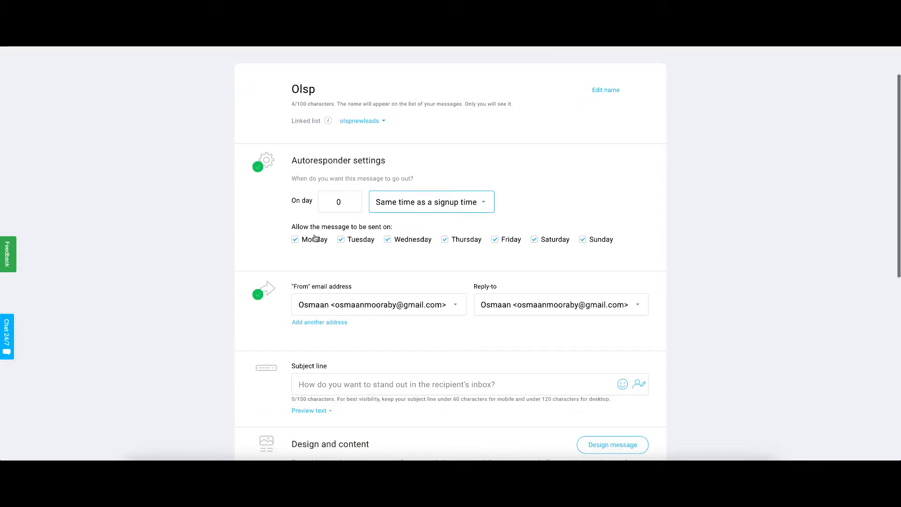
scroll(459, 238, down, 3)
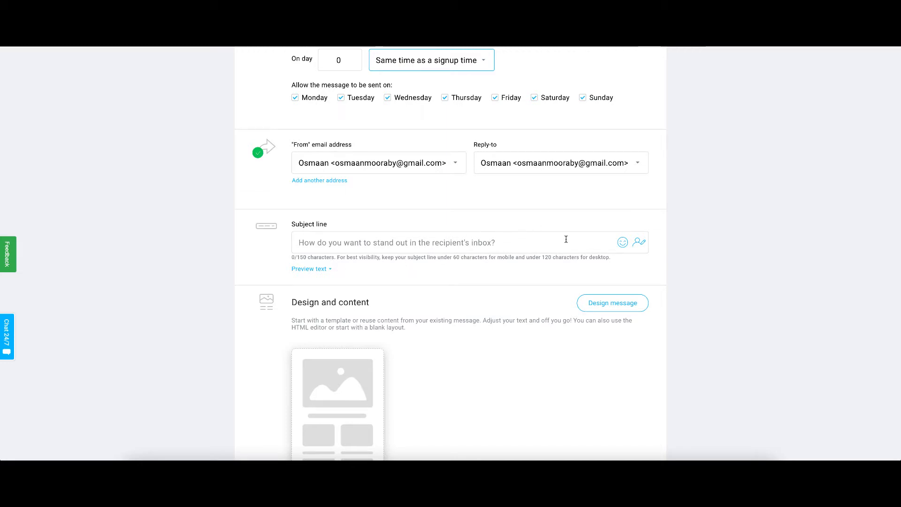
scroll(554, 240, down, 2)
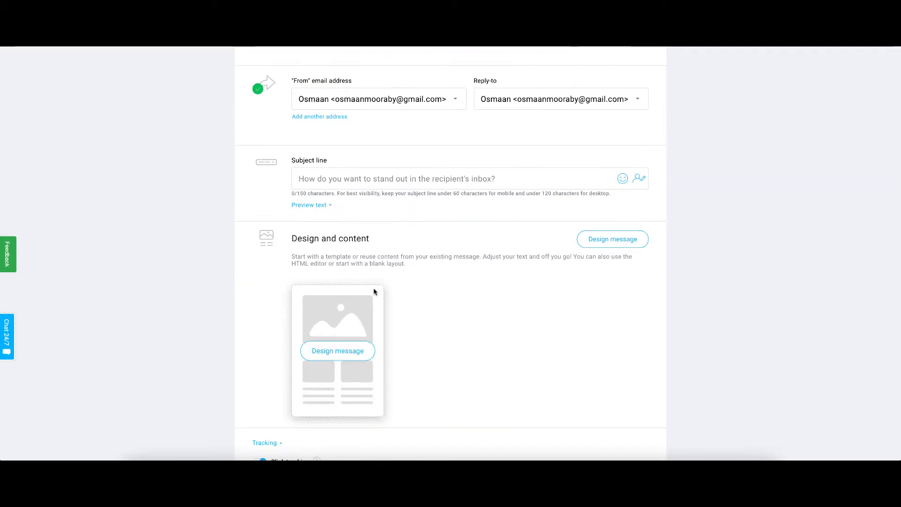
scroll(399, 284, down, 2)
scroll(405, 277, down, 1)
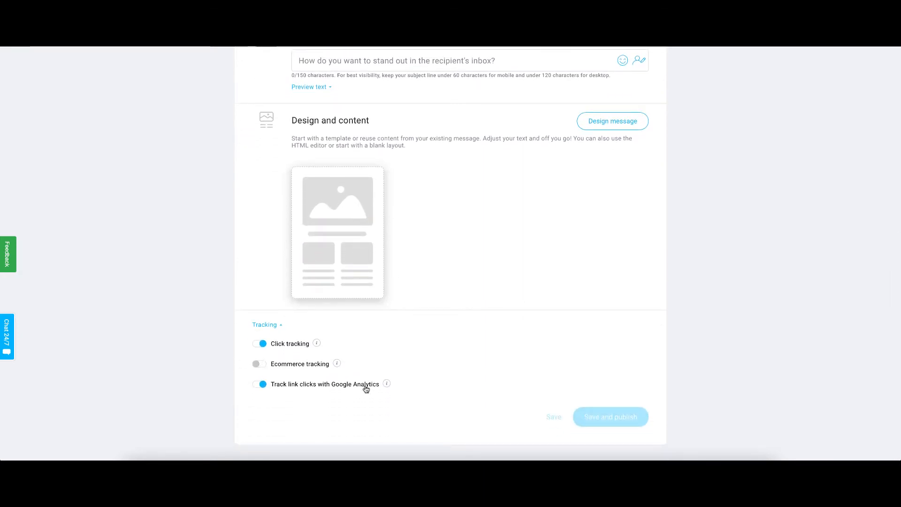
click(257, 384)
scroll(434, 359, up, 5)
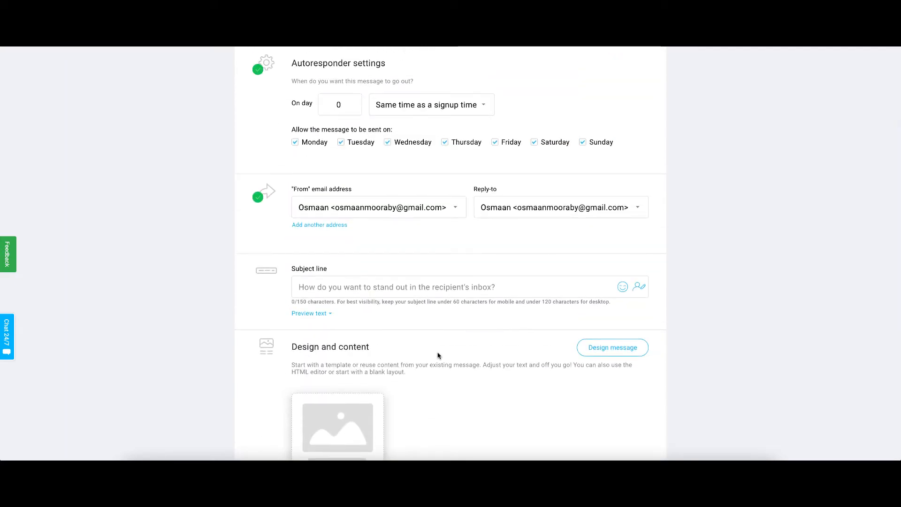
scroll(438, 356, up, 1)
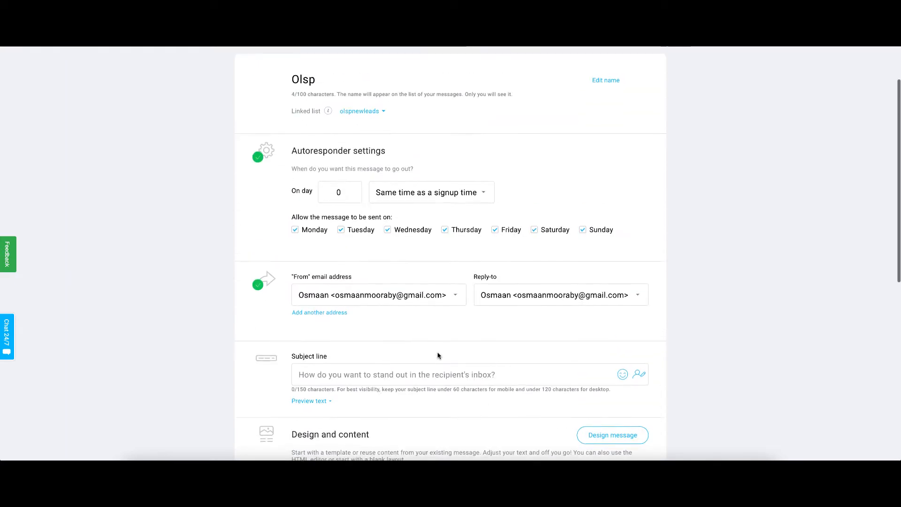
scroll(439, 354, down, 6)
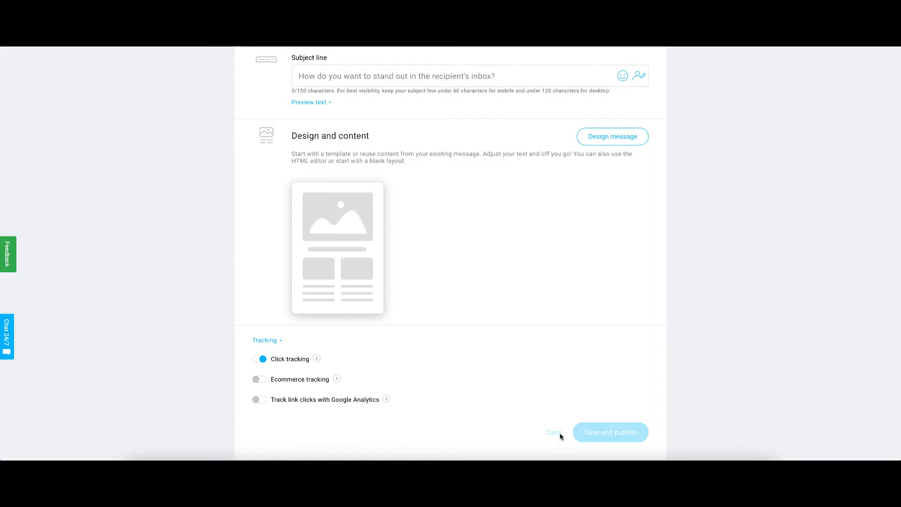
scroll(537, 352, up, 5)
Step: Copy Email 1's subject from the document, paste Complete This Training To Earn Your $20 as the subject line, and save
click(389, 299)
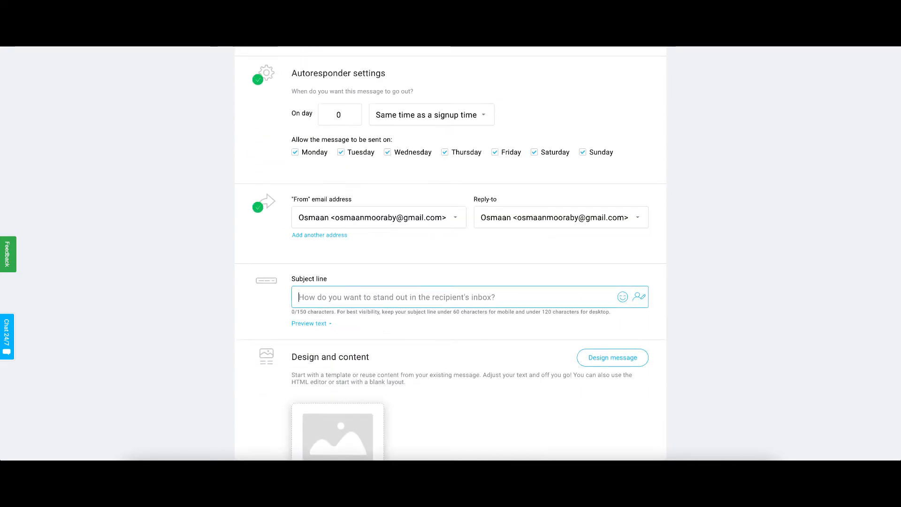
key(ctrl+Tab)
scroll(361, 227, down, 1)
scroll(361, 226, up, 1)
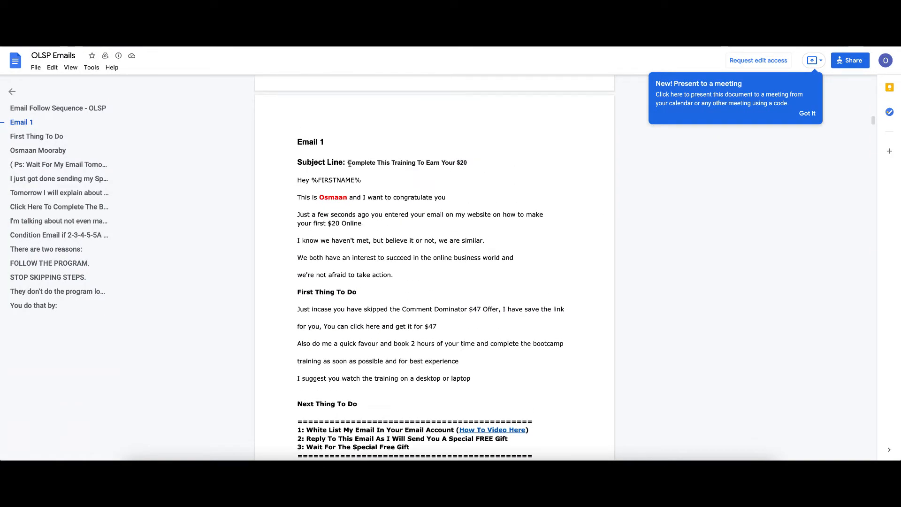
drag(348, 163, 467, 162)
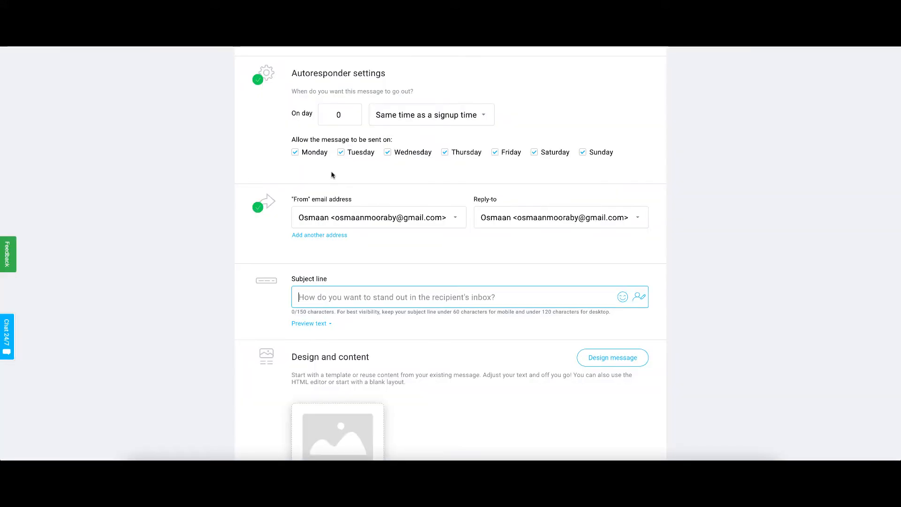
text(Complete This Training To Earn Your $20)
scroll(635, 308, down, 6)
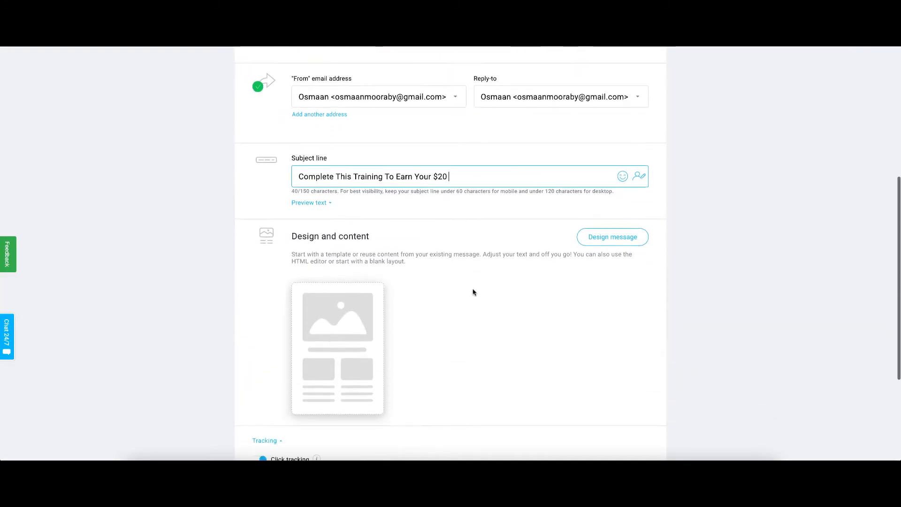
click(556, 370)
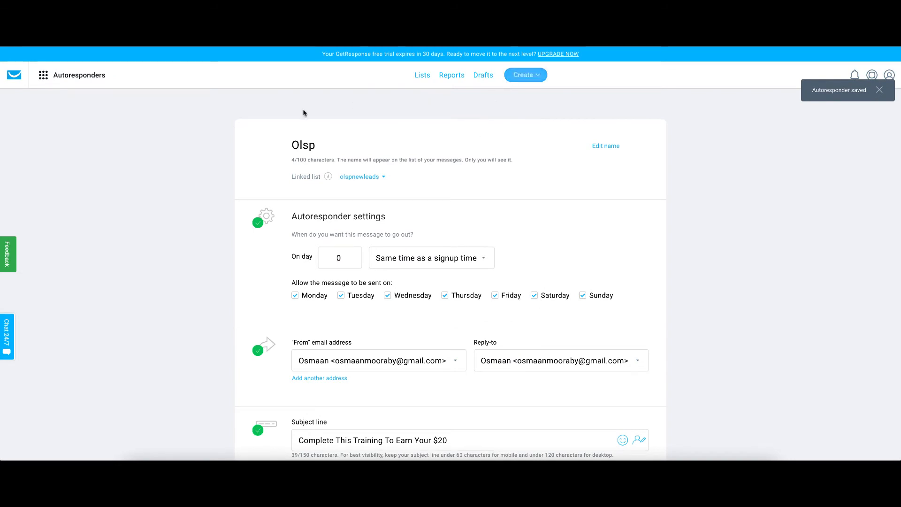
Step: Open the message design, browse the predesigned templates, and choose the Blank template
scroll(400, 231, down, 6)
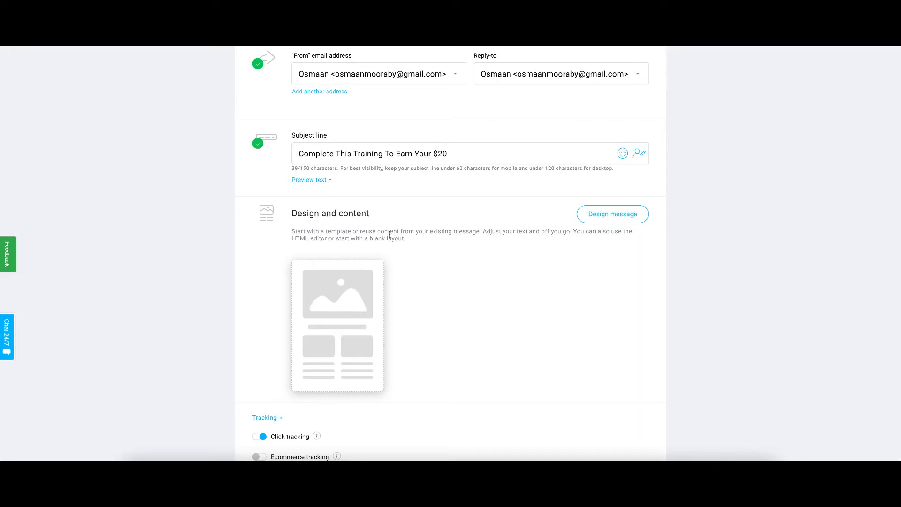
mouse_move(342, 307)
click(347, 325)
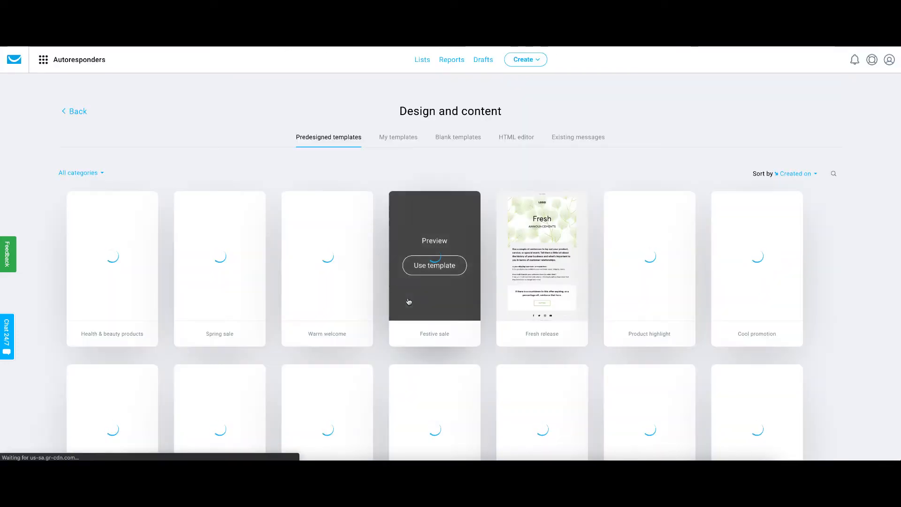
mouse_move(249, 303)
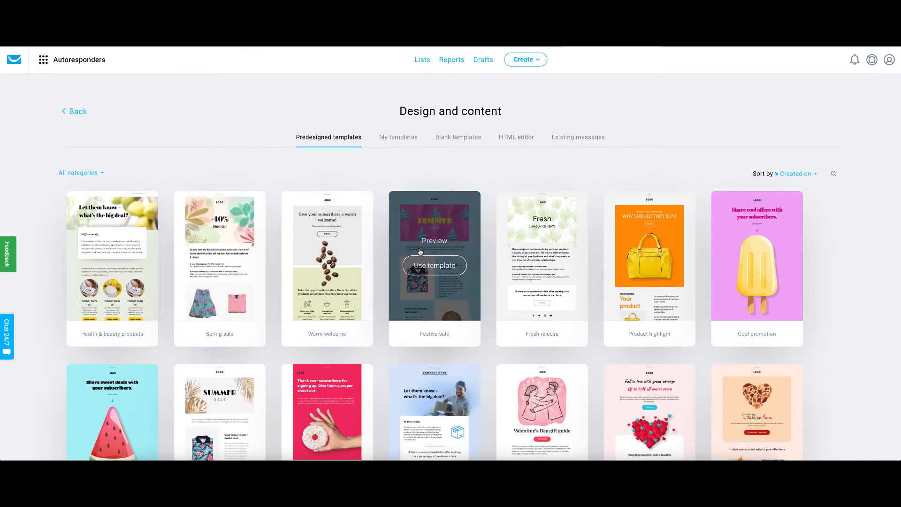
scroll(420, 253, down, 3)
scroll(420, 252, down, 15)
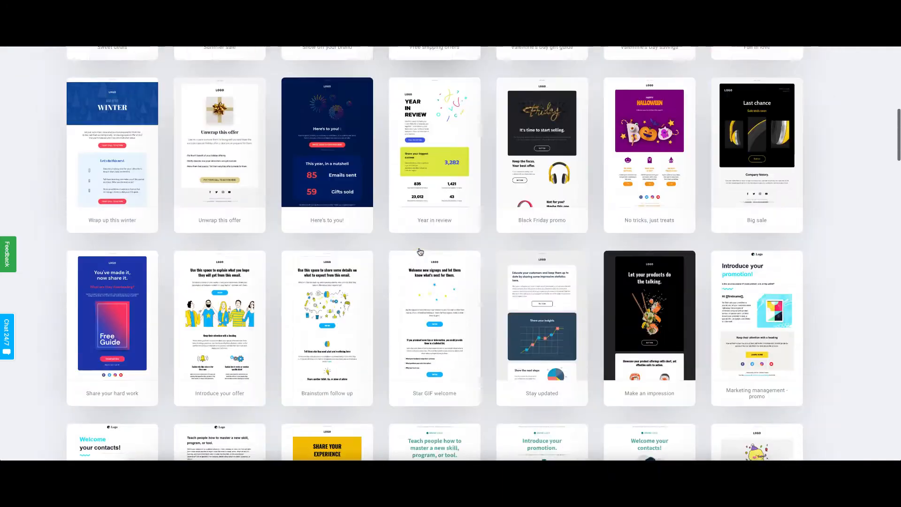
scroll(420, 251, down, 20)
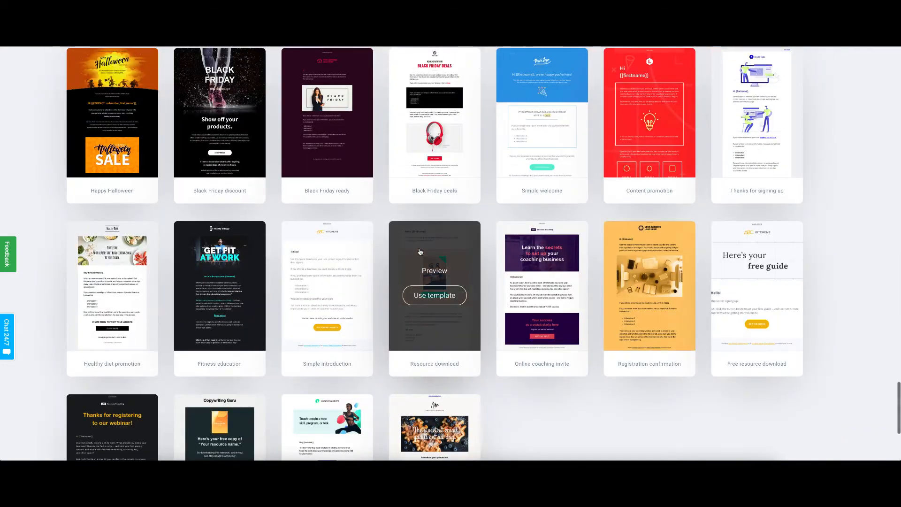
scroll(420, 252, down, 5)
scroll(420, 252, up, 20)
scroll(420, 252, up, 20)
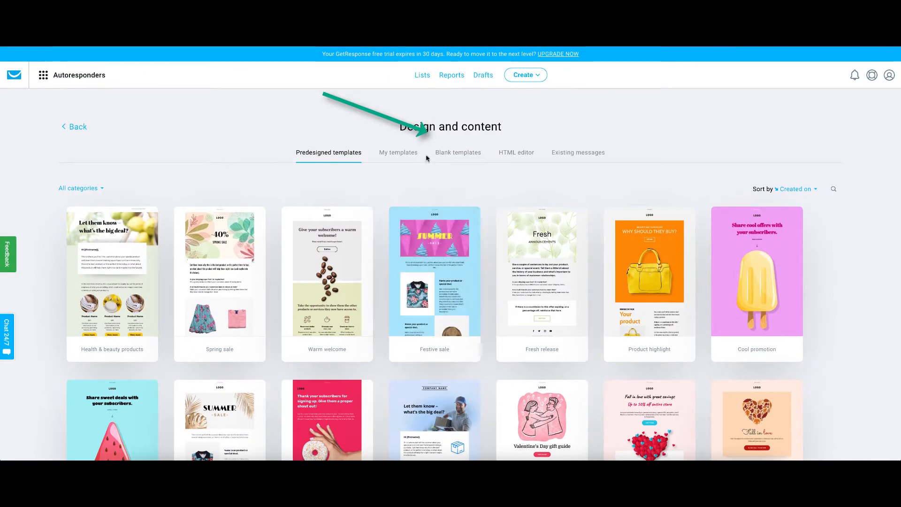
click(461, 157)
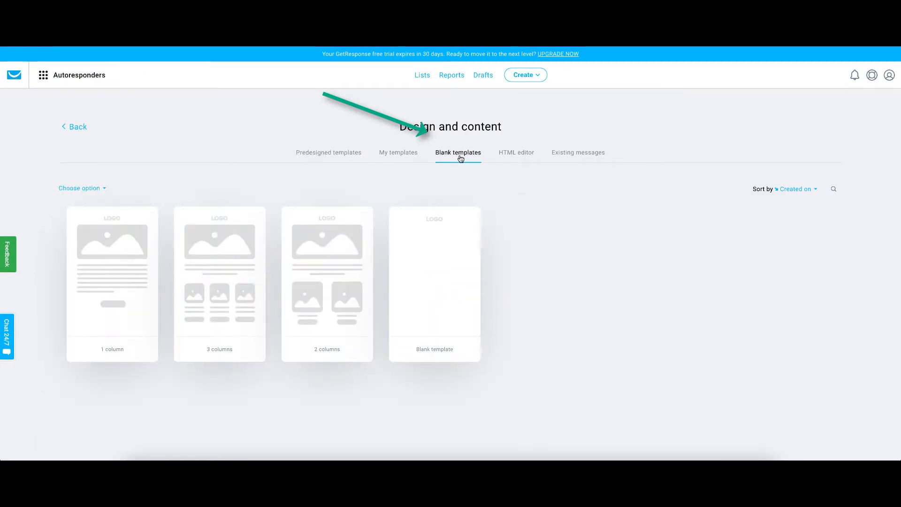
click(438, 283)
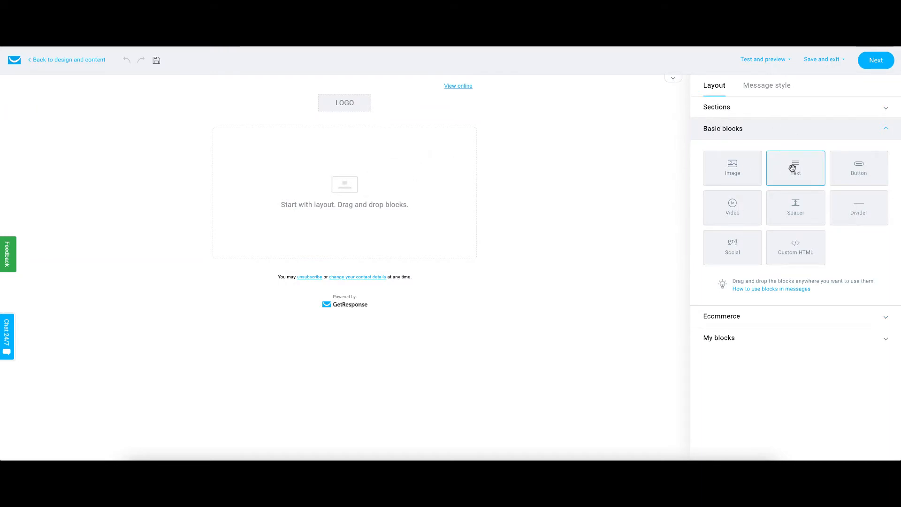
Step: Add a Text block to the message and paste Email 1's body text copied from the document into it
drag(793, 167, 334, 170)
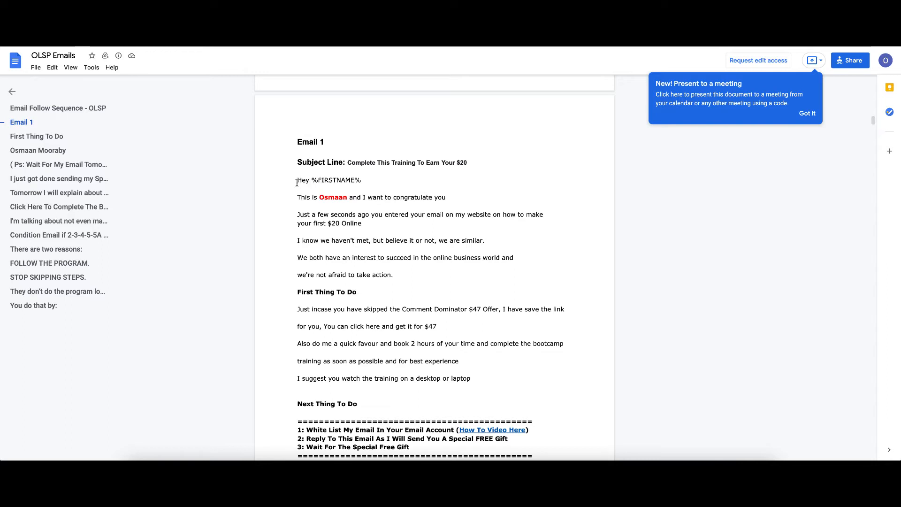
drag(299, 181, 359, 186)
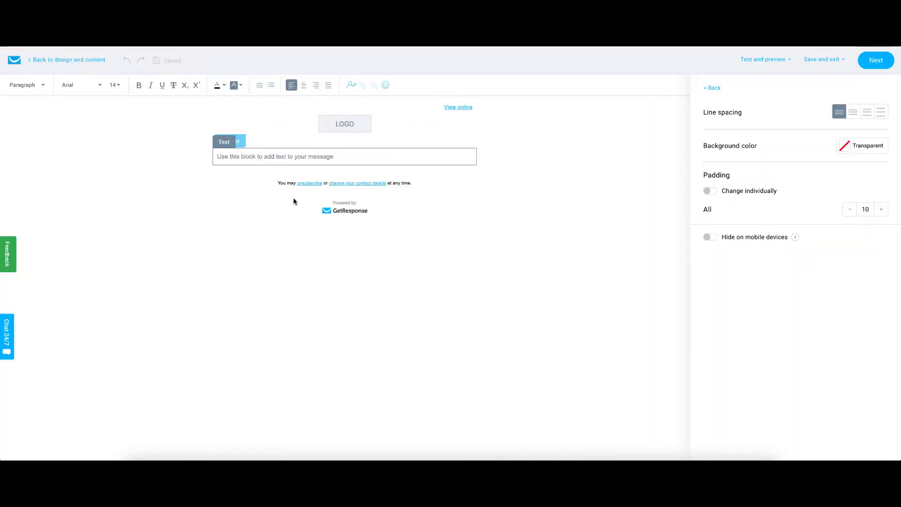
click(308, 167)
key(ctrl+v)
Step: Select all text in the message's text block and set its font size to 14
scroll(329, 170, up, 7)
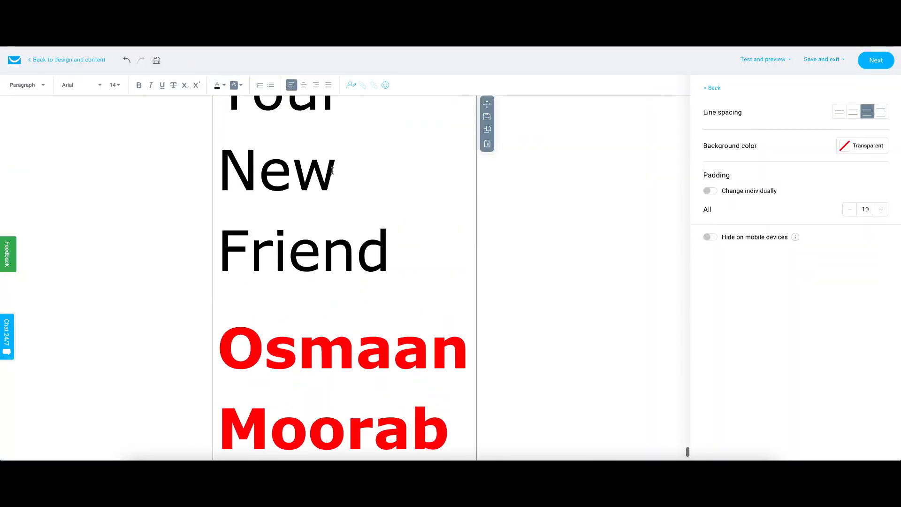
key(ctrl+a)
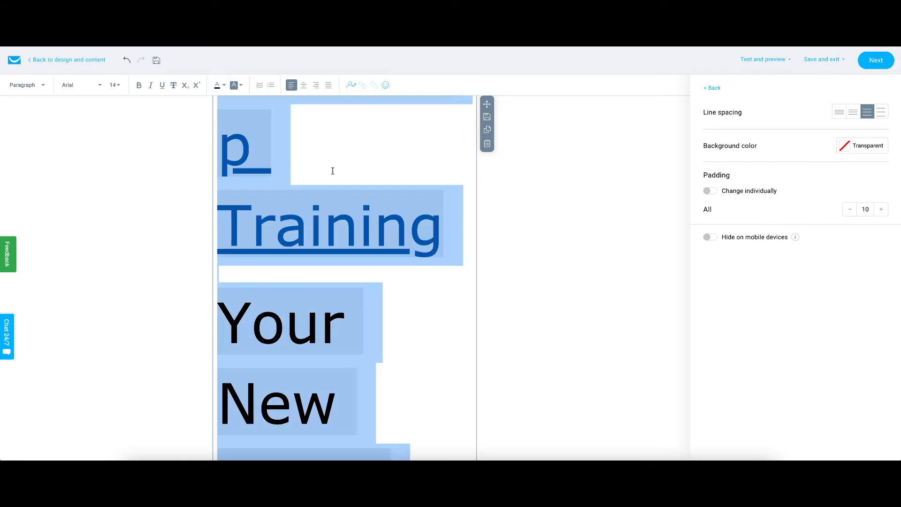
click(120, 91)
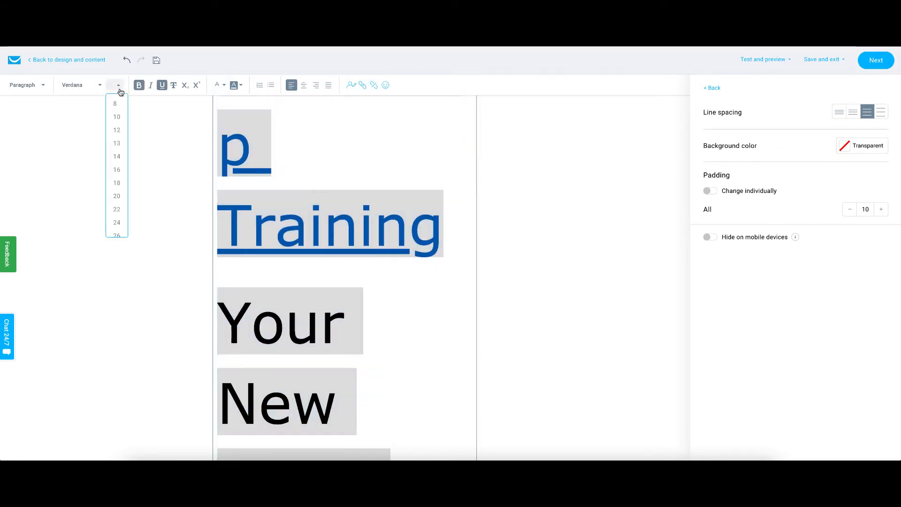
click(118, 155)
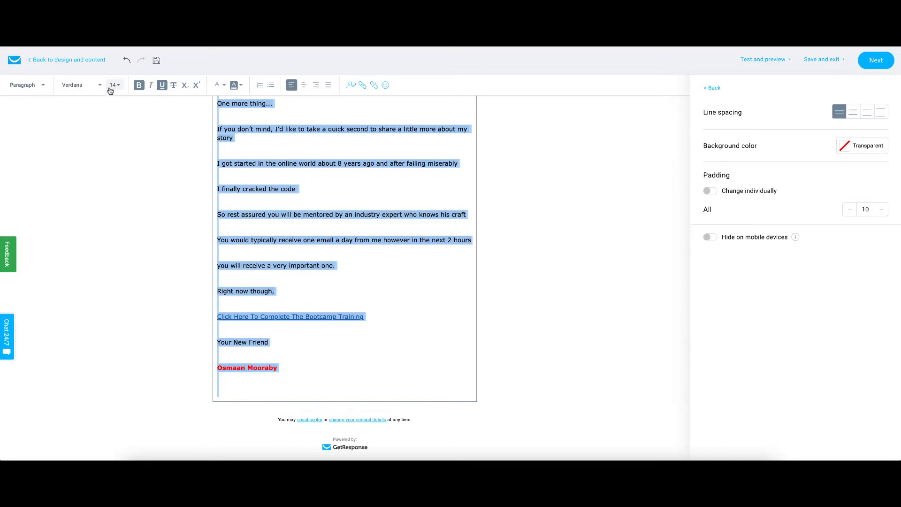
click(604, 157)
Step: Replace the %FIRSTNAME% tag in the greeting so it reads Hey My Friend,
scroll(374, 160, up, 2)
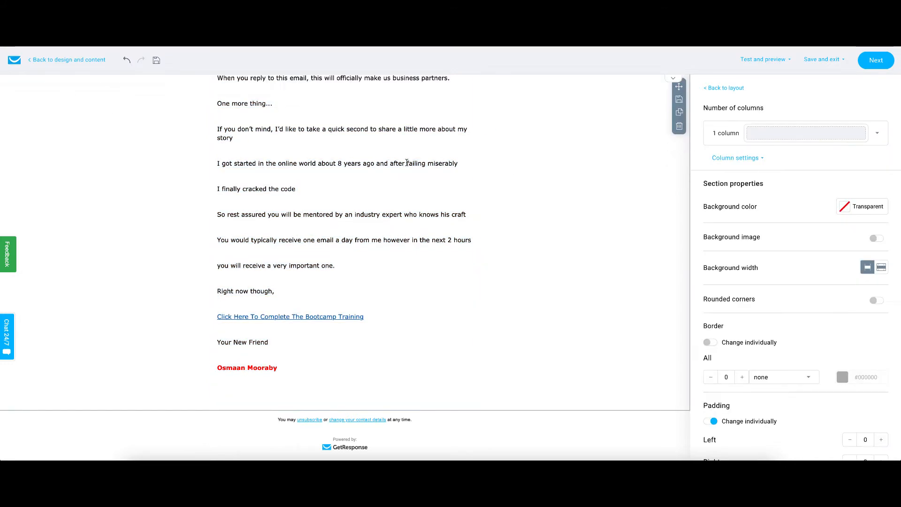
scroll(374, 160, up, 10)
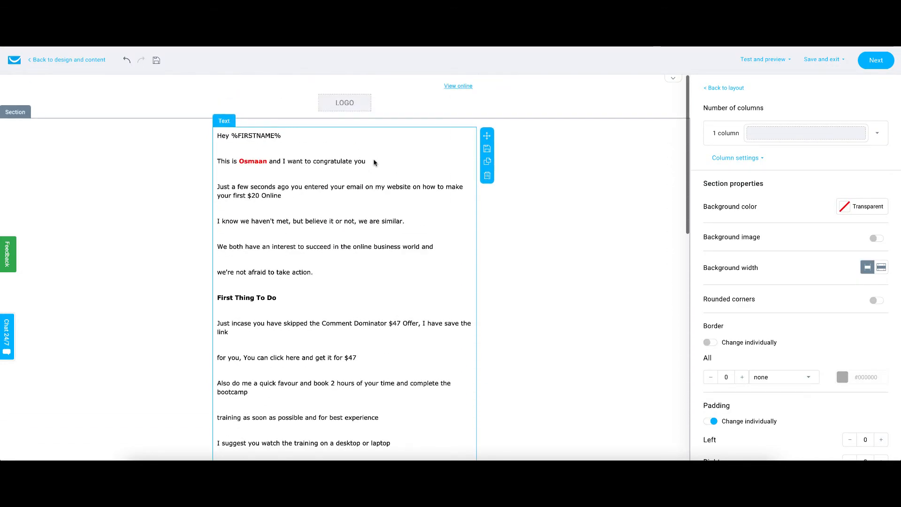
drag(232, 136, 288, 137)
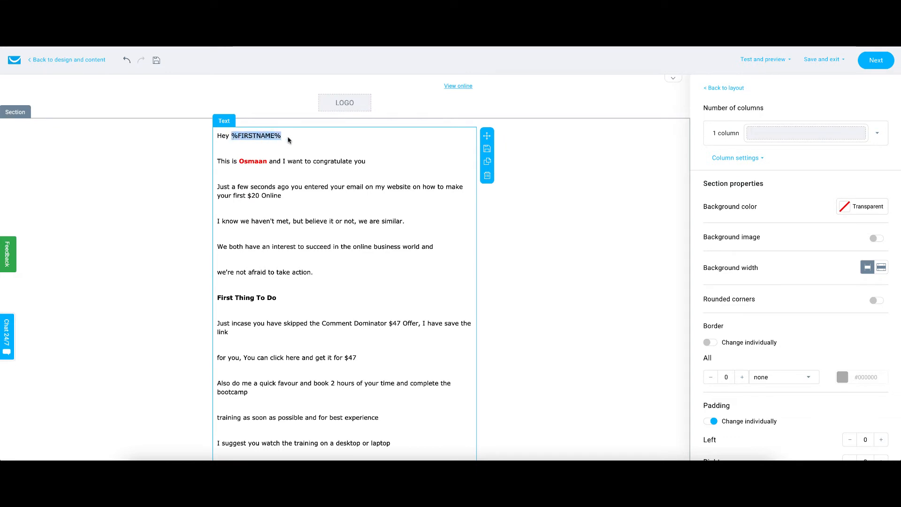
key(BackSpace)
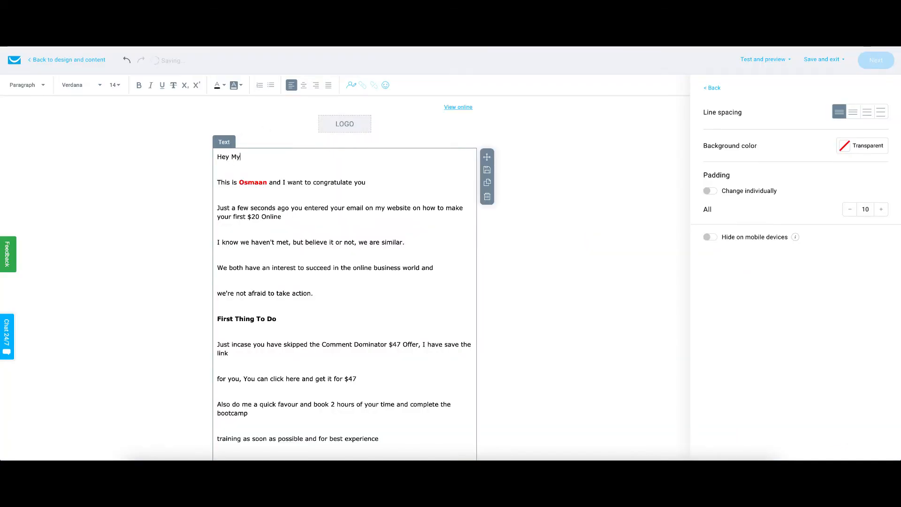
text(Friend,)
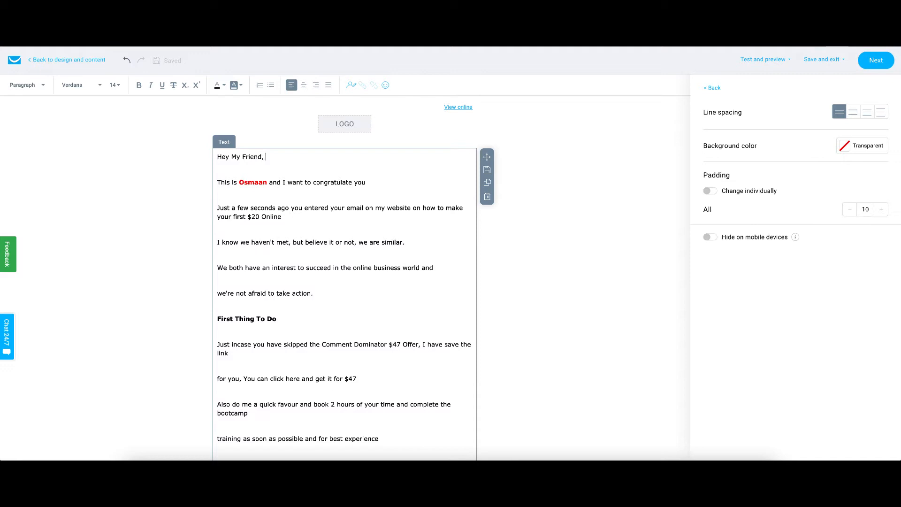
Step: Retype the red sender name in the second line as plain unformatted text
click(267, 183)
key(BackSpace)
key(BackSpace)
key(BackSpace)
key(BackSpace)
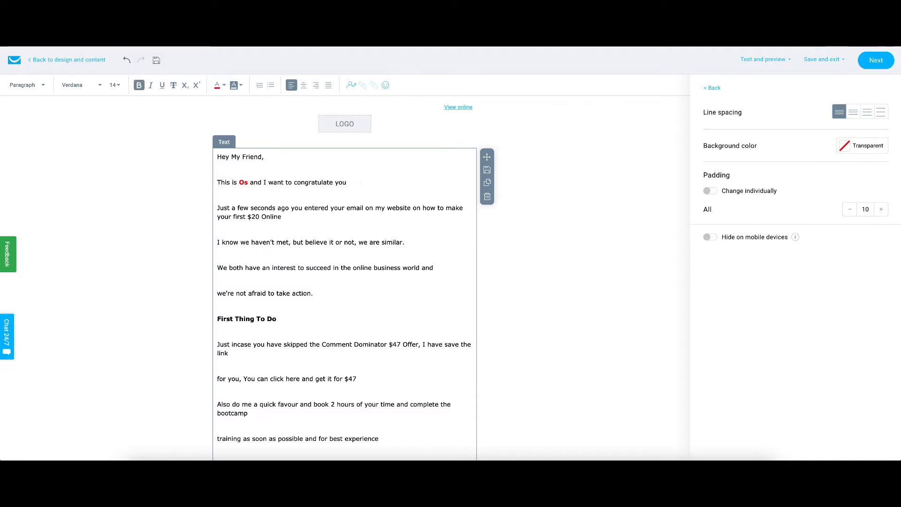
key(BackSpace)
key(BackSpace)
key(BackSpace)
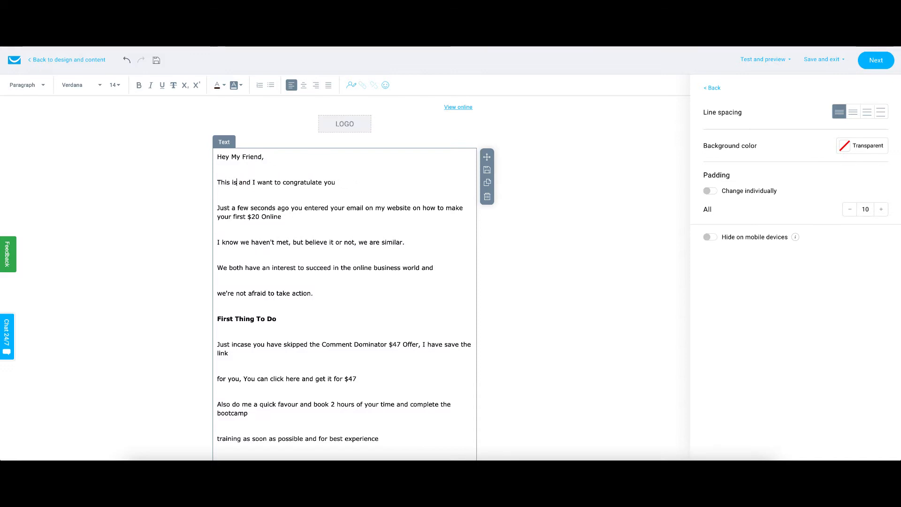
text(Osmaan)
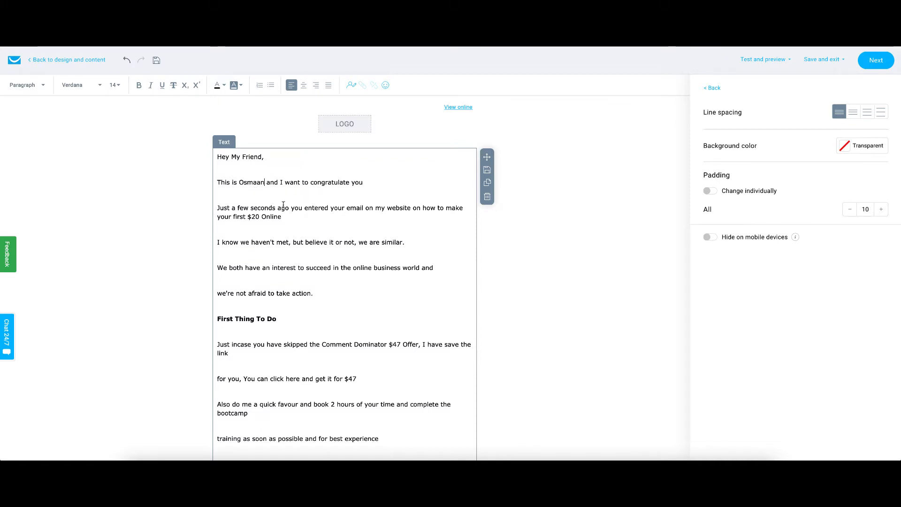
Step: Join the broken lines in the First Thing To Do paragraphs into continuous sentences
scroll(285, 207, down, 1)
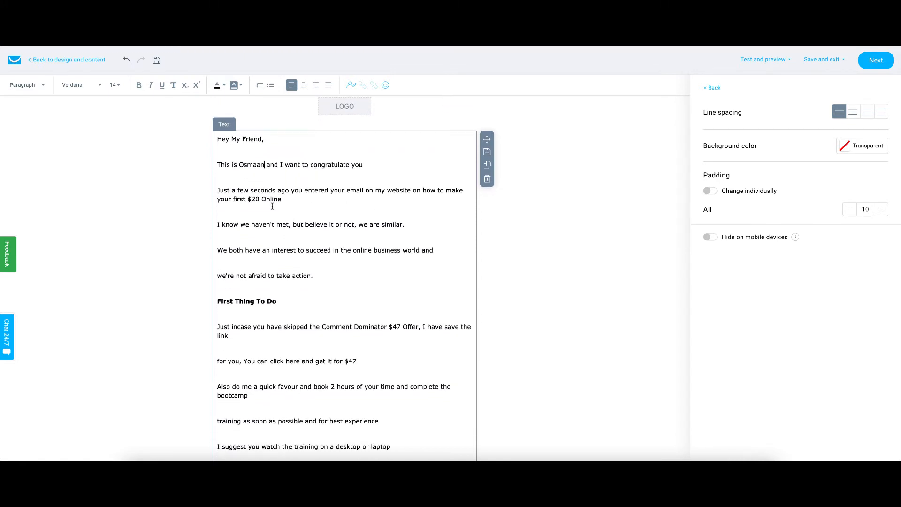
scroll(272, 207, down, 5)
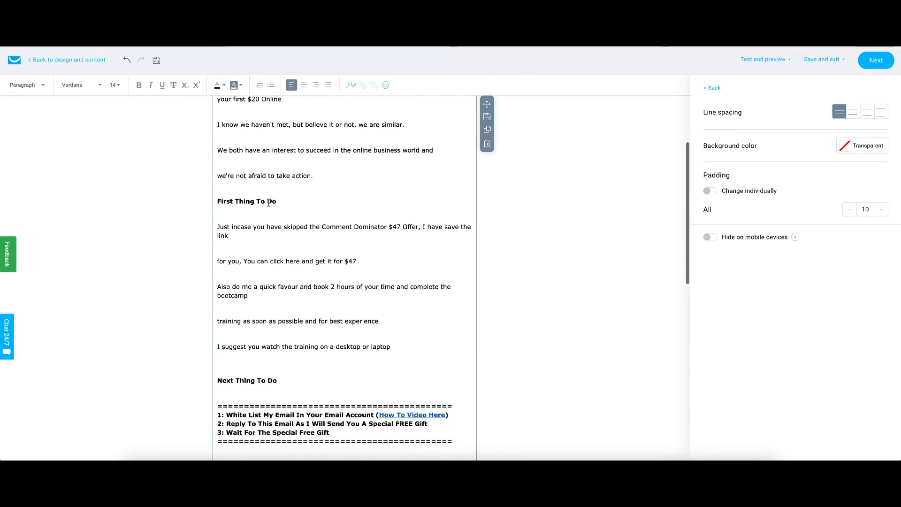
scroll(269, 203, down, 1)
scroll(263, 203, down, 2)
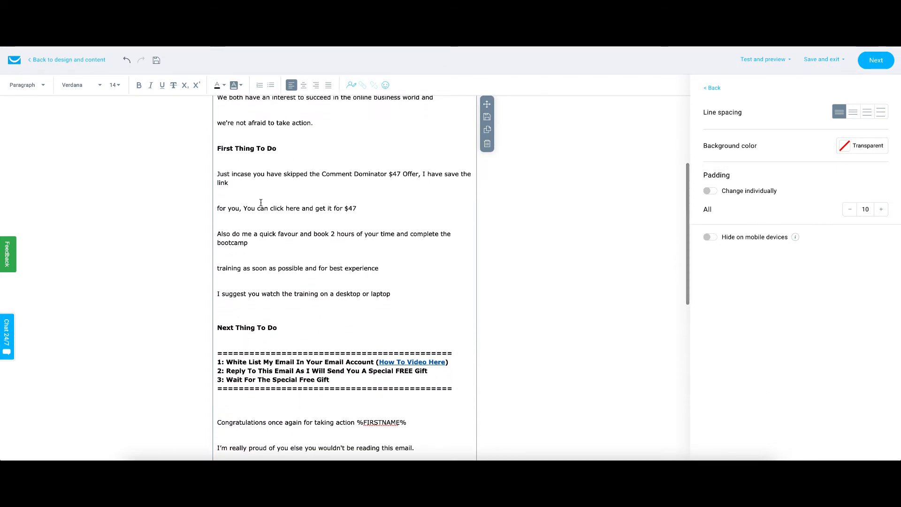
key(BackSpace)
key(BackSpace)
key(BackSpace)
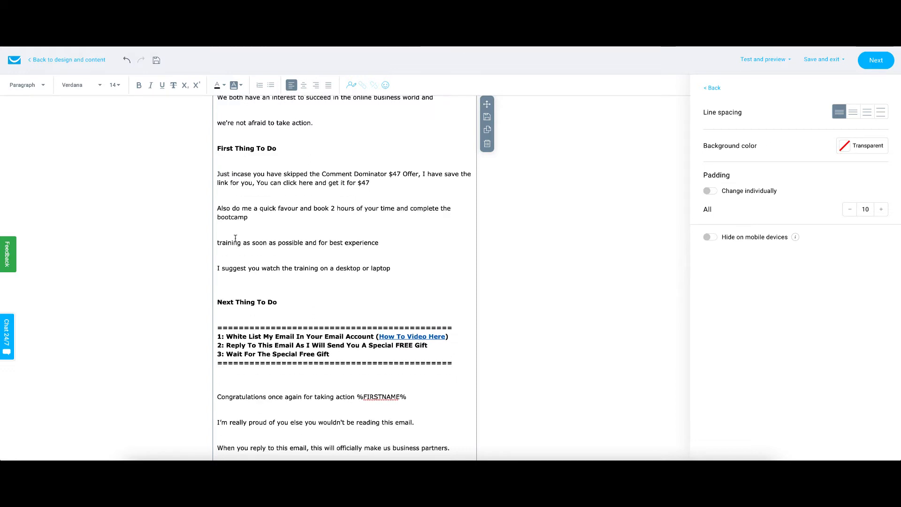
key(BackSpace)
key(BackSpace)
key(BackSpace)
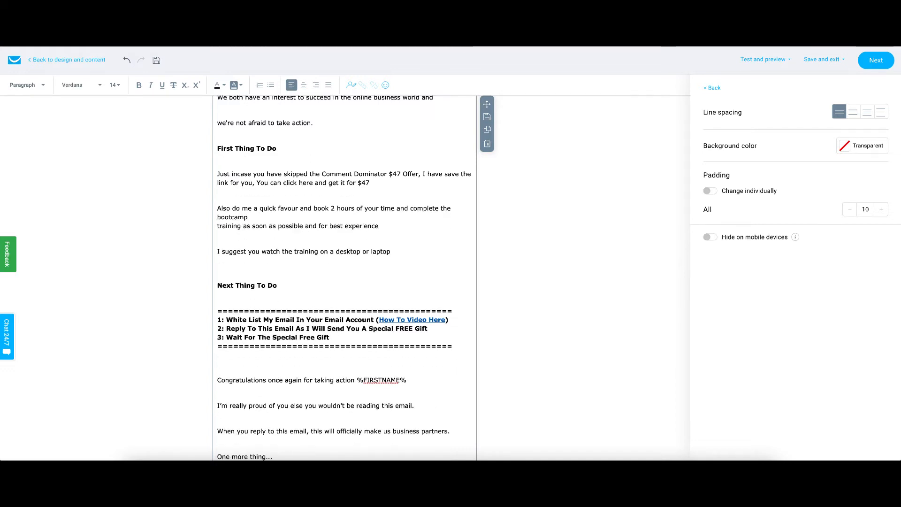
Step: Delete the %FIRSTNAME% tag from the end of the Congratulations once again line
scroll(251, 258, down, 3)
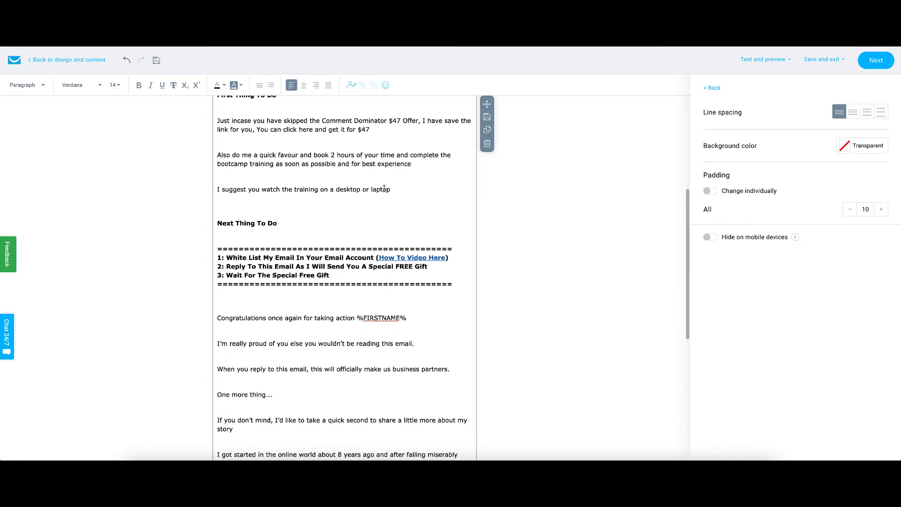
scroll(253, 259, down, 1)
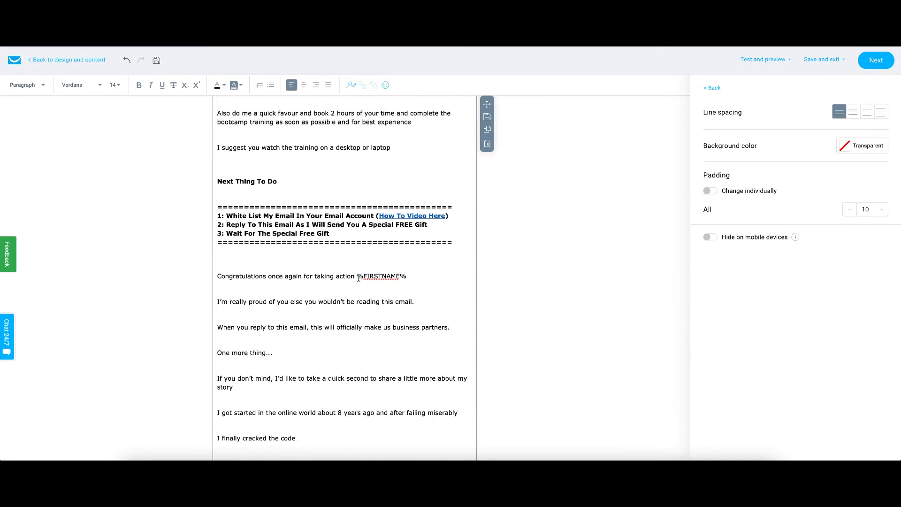
drag(356, 277, 428, 276)
key(BackSpace)
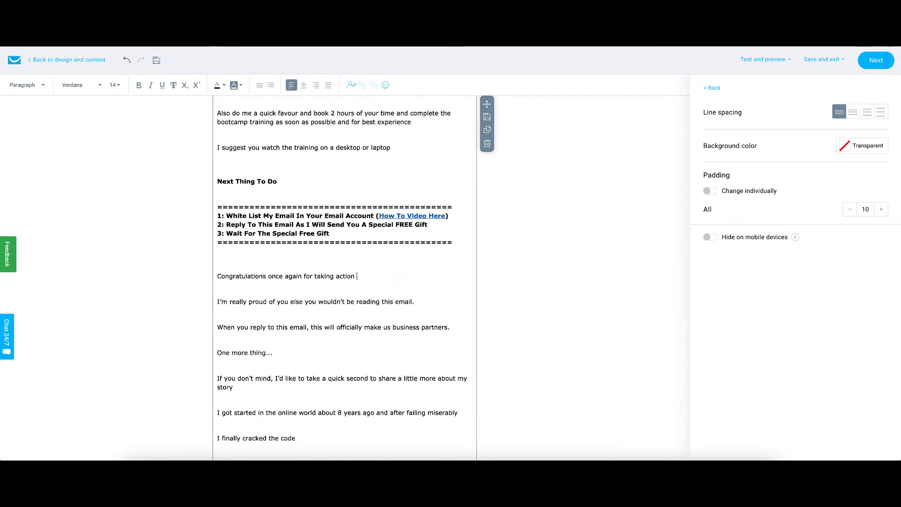
Step: Open the Click Here To Complete The Bootcamp Training link's settings and check its URL in a browser tab
scroll(317, 242, down, 8)
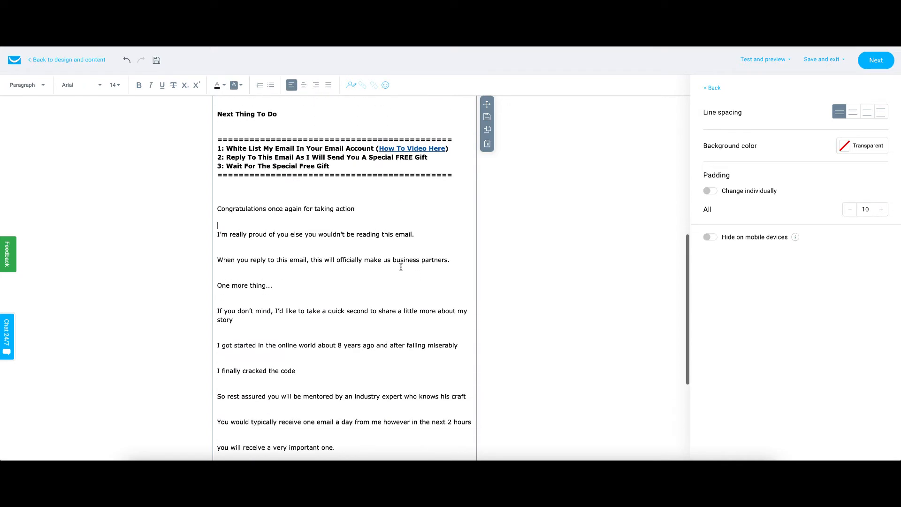
scroll(317, 242, down, 2)
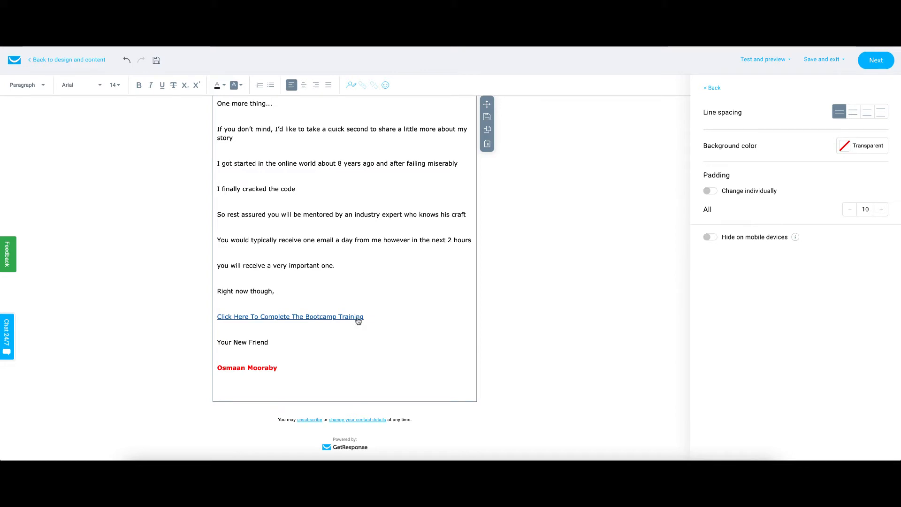
drag(371, 316, 222, 306)
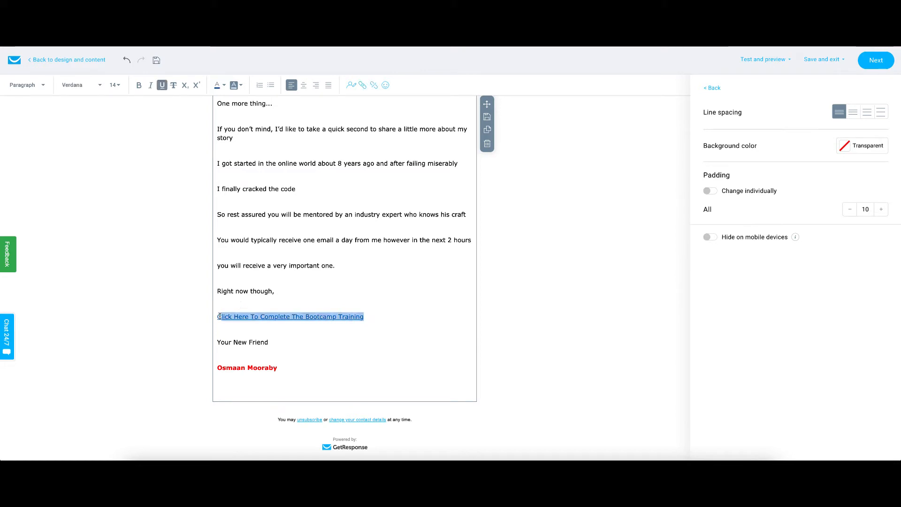
click(363, 85)
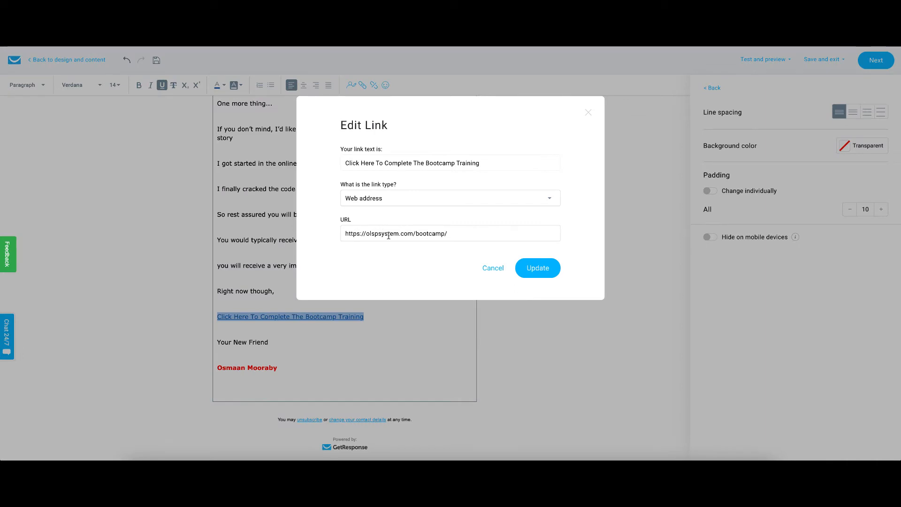
drag(472, 236, 340, 234)
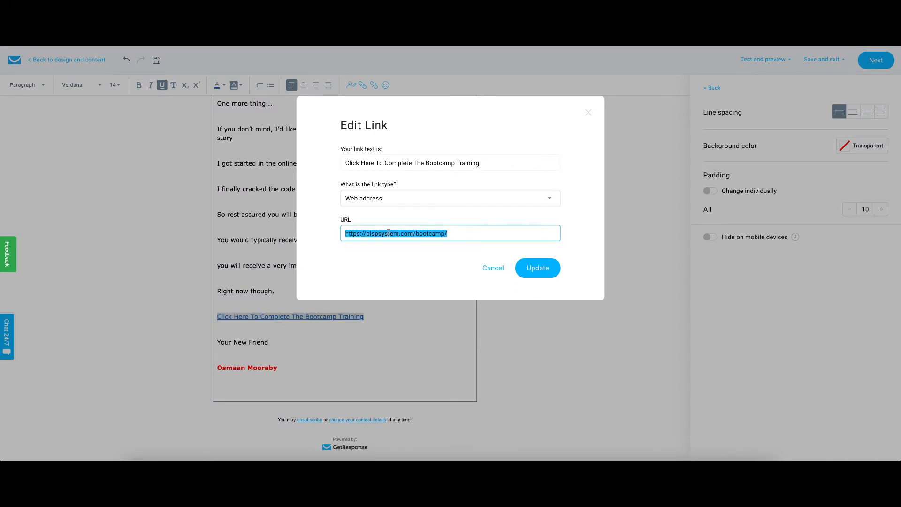
right_click(399, 234)
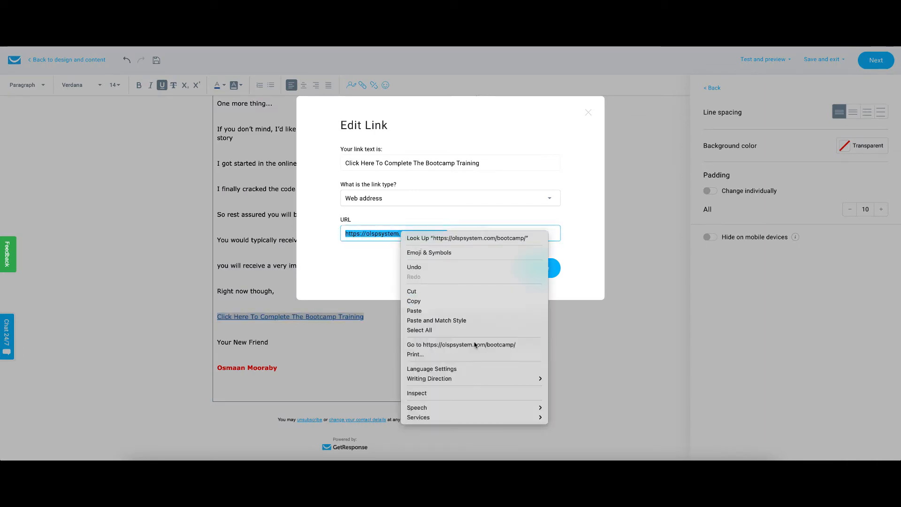
click(419, 344)
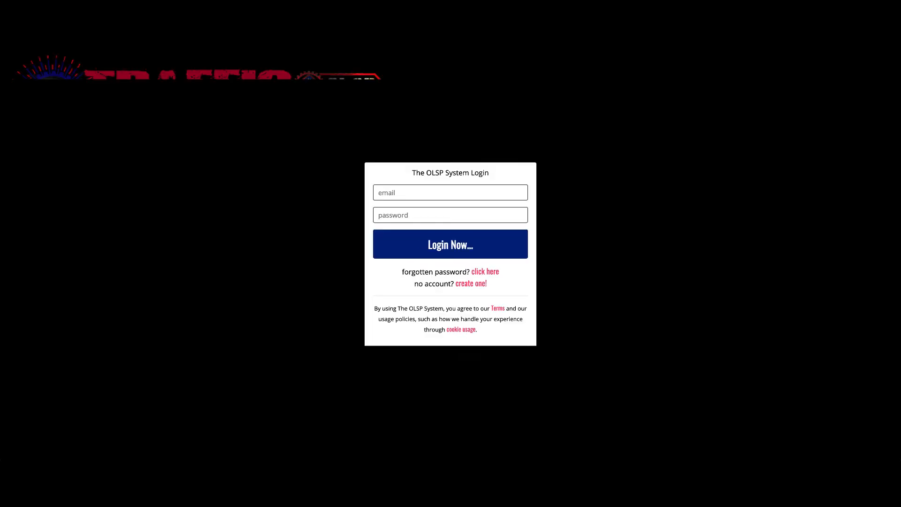
key(super+w)
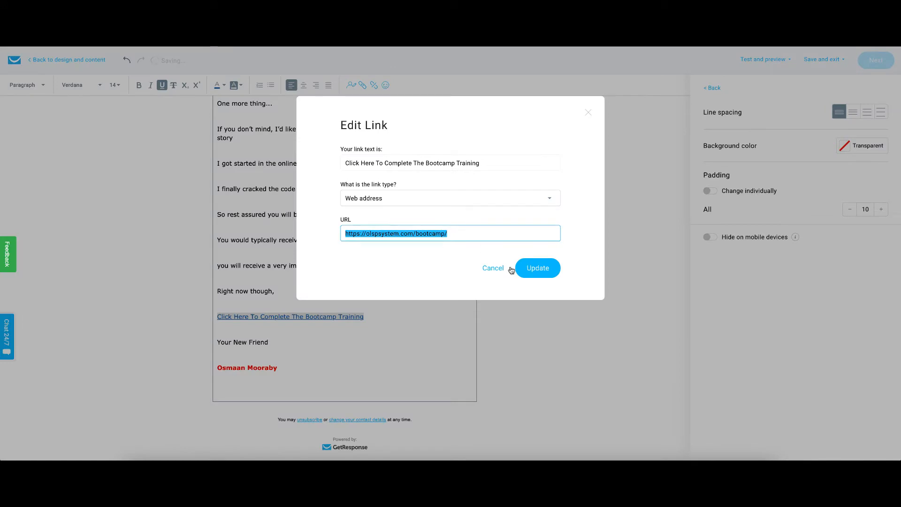
click(538, 269)
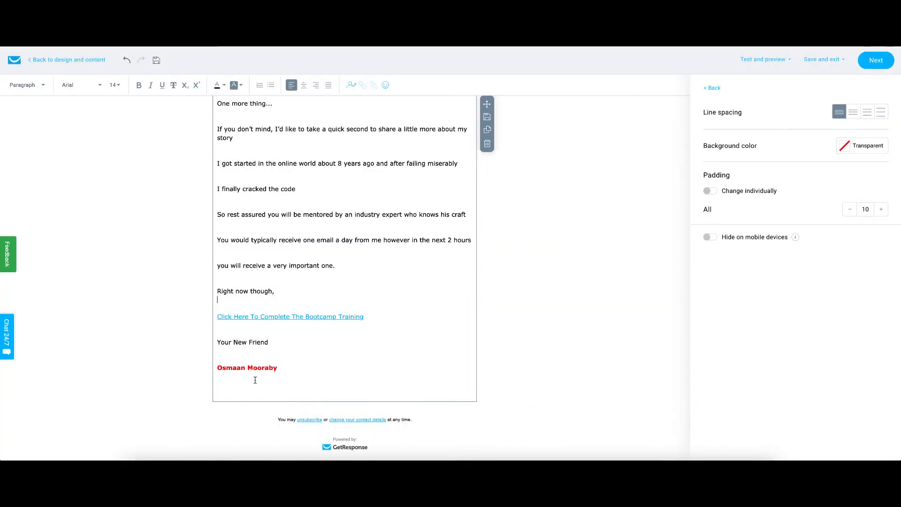
Step: Retype the red signature name below Your New Friend as plain unformatted text
drag(277, 368, 217, 369)
key(BackSpace)
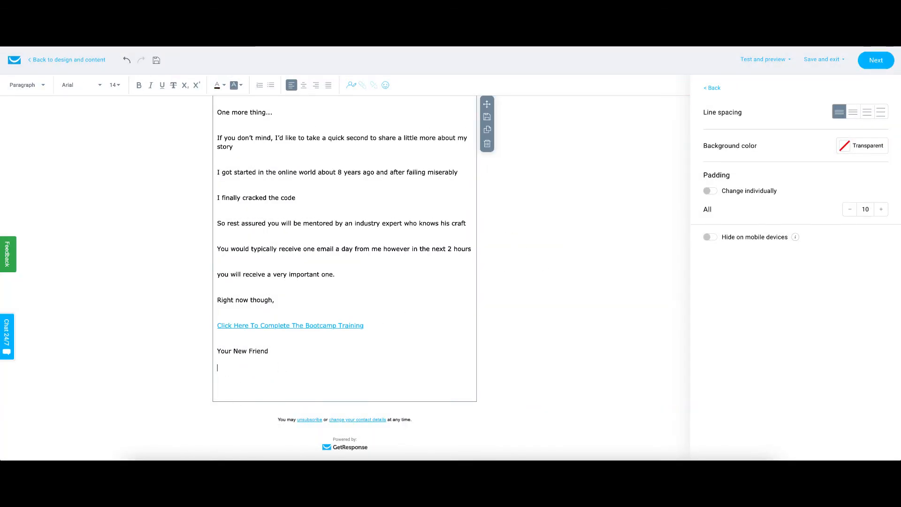
text(Osmaan Mooraby)
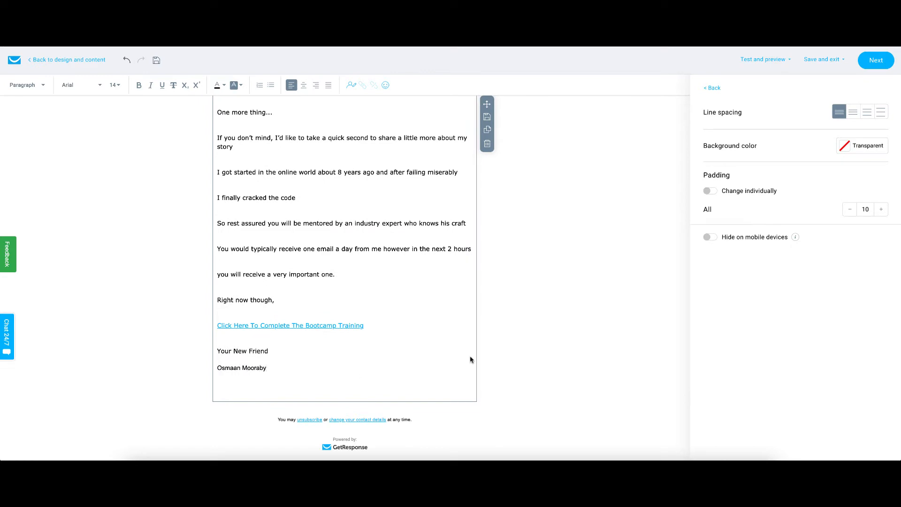
click(547, 338)
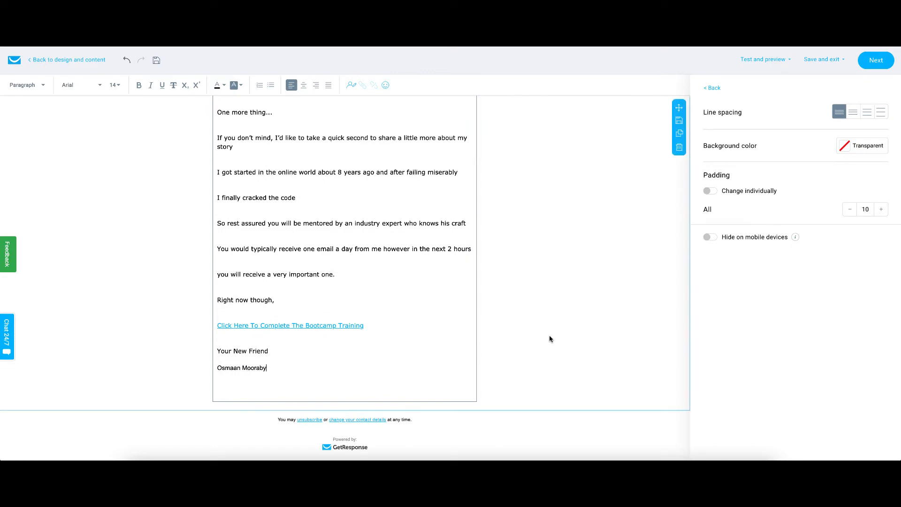
Step: Open the message preview
scroll(520, 309, up, 15)
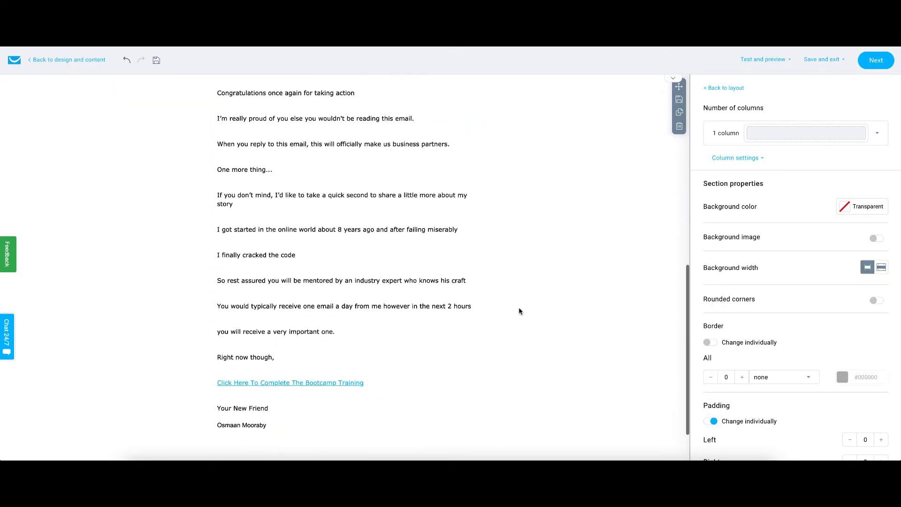
click(786, 61)
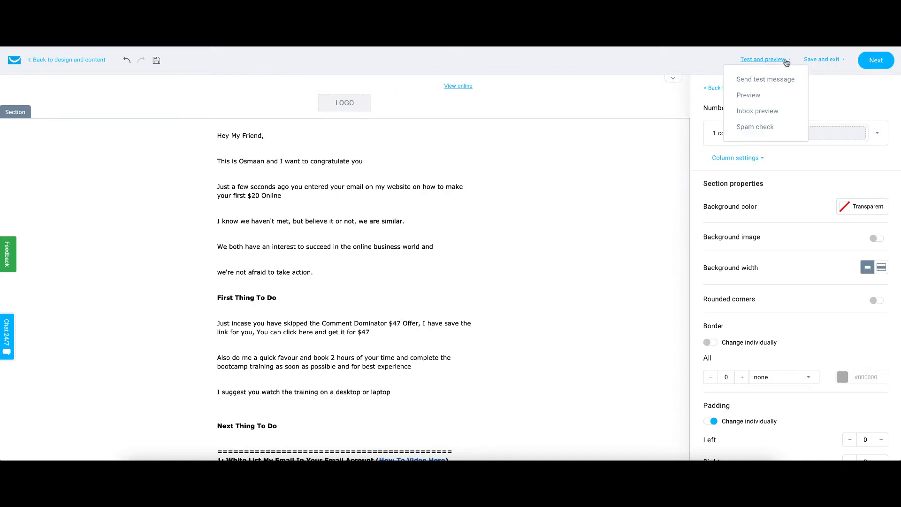
click(753, 96)
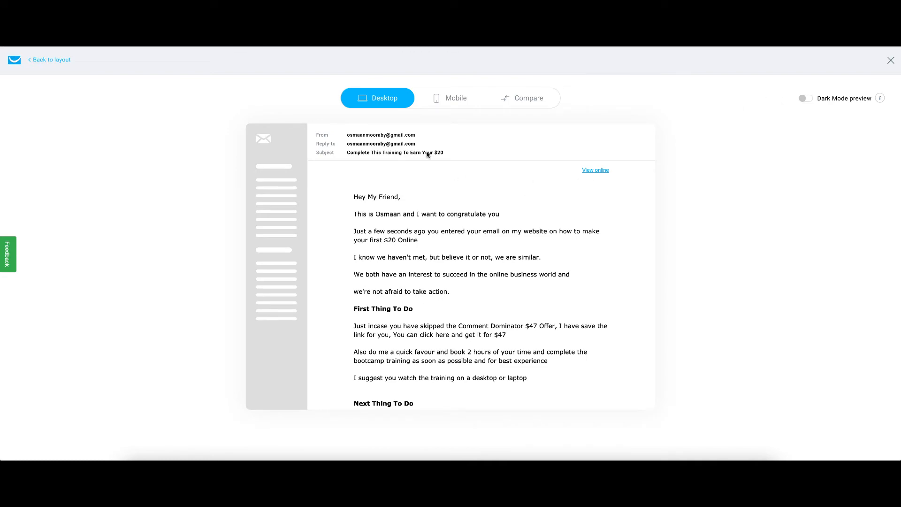
Step: Review the message preview in desktop, mobile and compare views, then close it and continue to the autoresponder settings
scroll(459, 185, down, 6)
scroll(459, 187, down, 3)
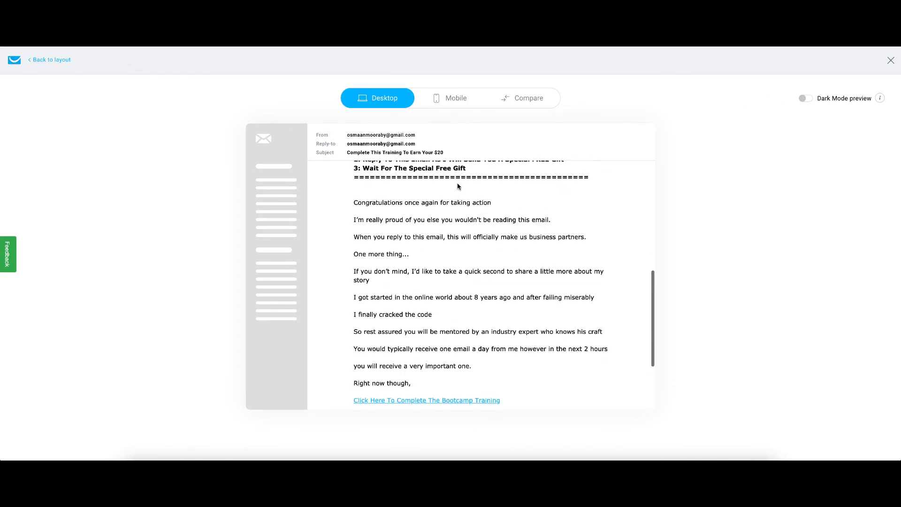
scroll(459, 186, up, 9)
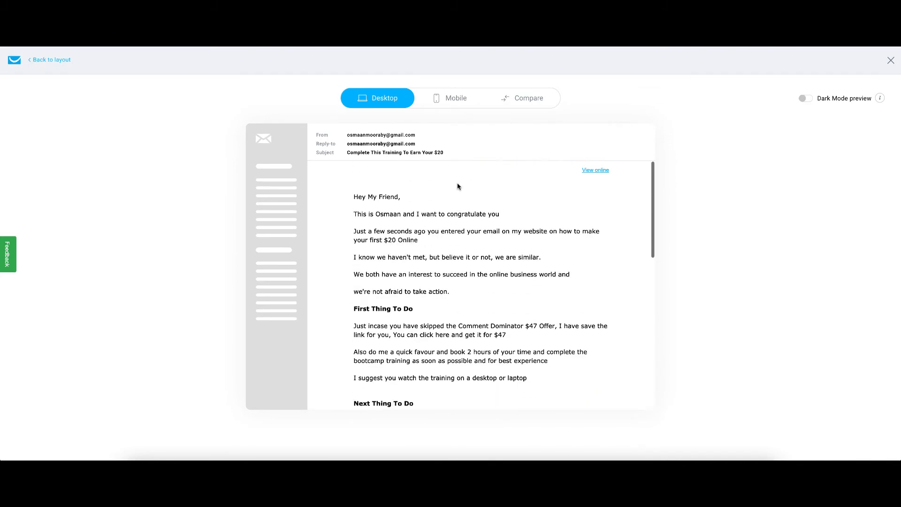
click(449, 98)
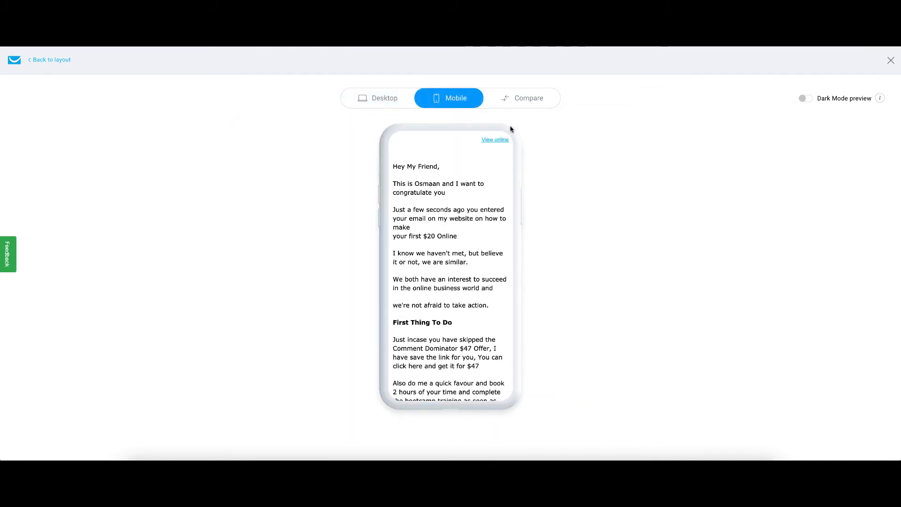
click(527, 108)
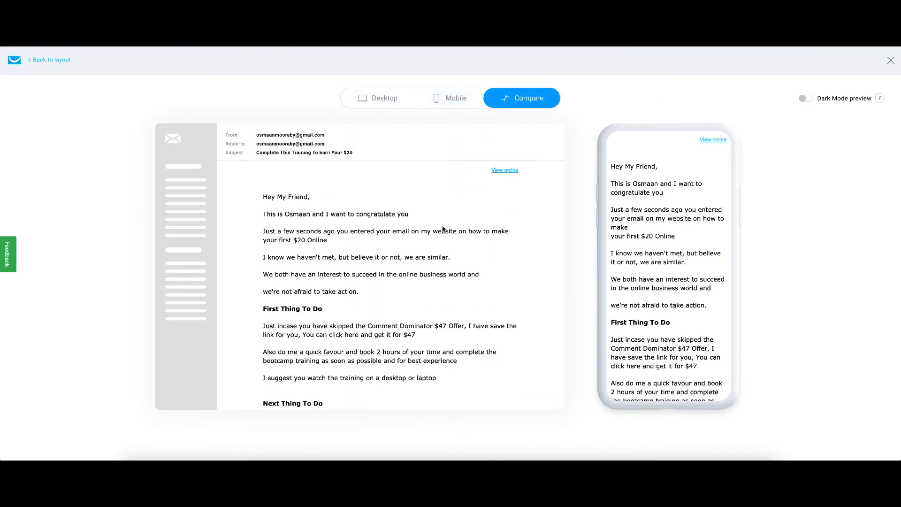
click(890, 63)
click(842, 63)
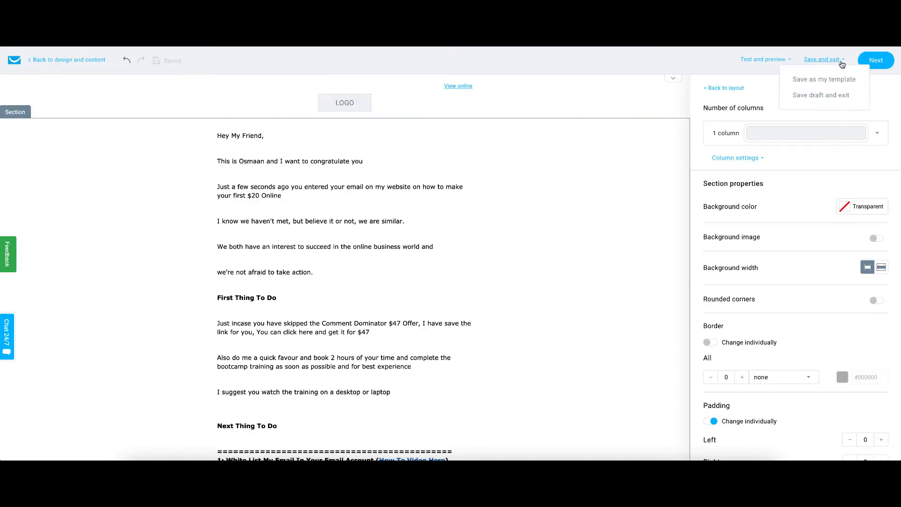
click(880, 62)
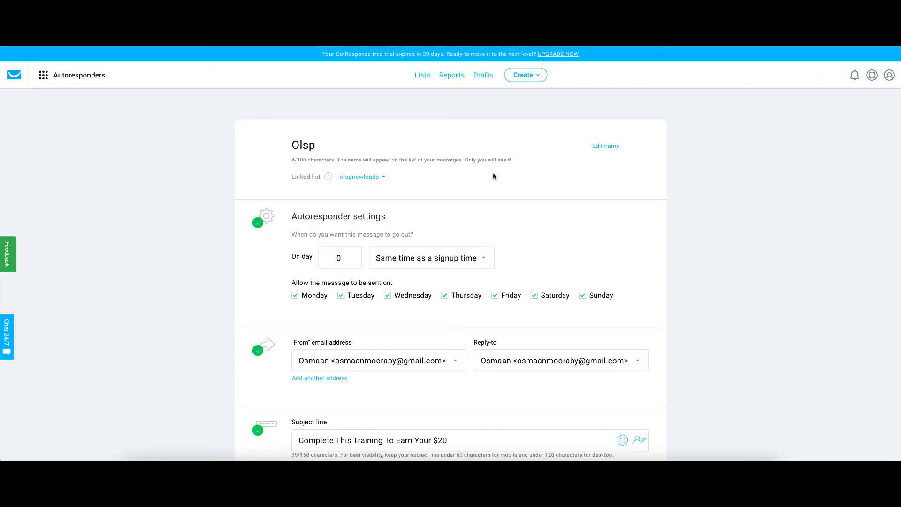
Step: Scroll through the autoresponder settings and send a test message to your own email address
scroll(436, 255, down, 3)
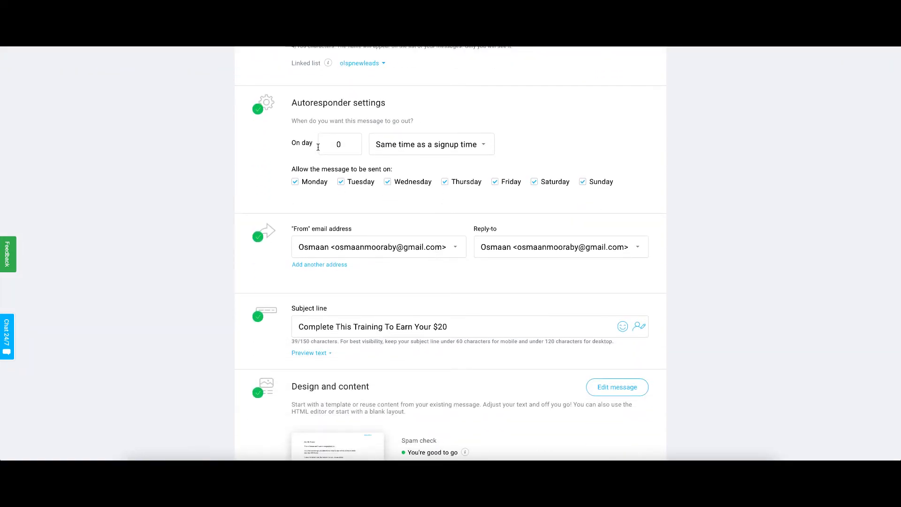
scroll(310, 130, up, 3)
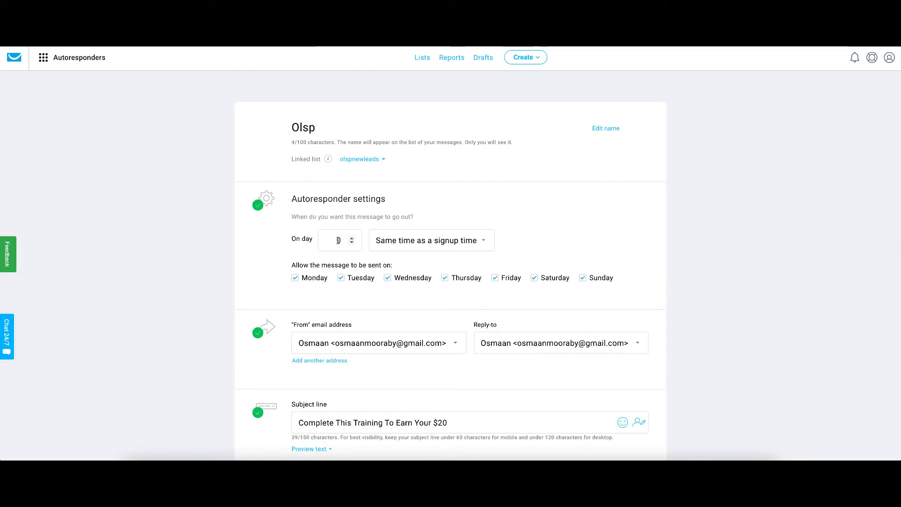
scroll(437, 263, down, 1)
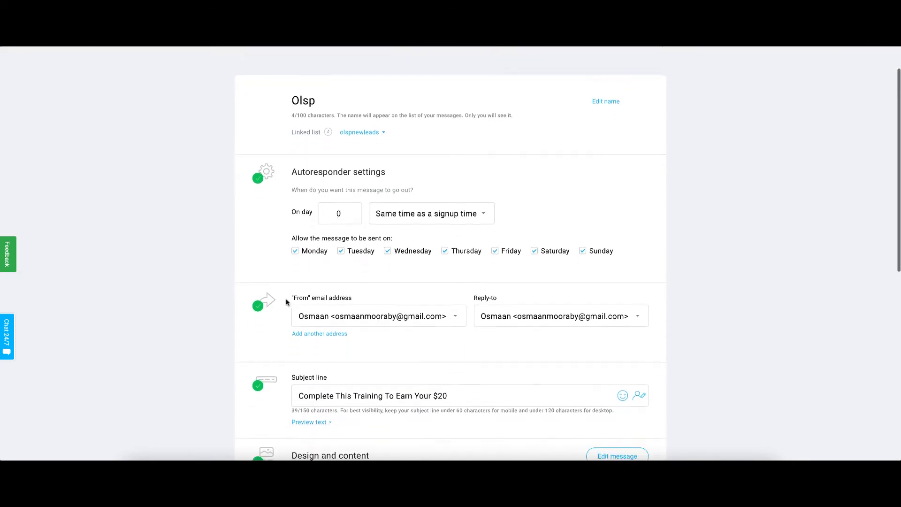
scroll(410, 299, down, 2)
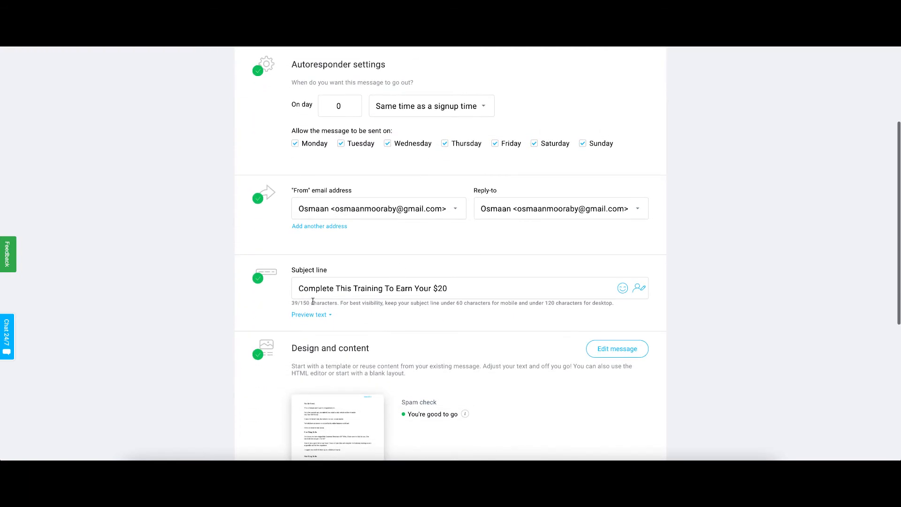
scroll(484, 288, down, 2)
scroll(485, 288, down, 2)
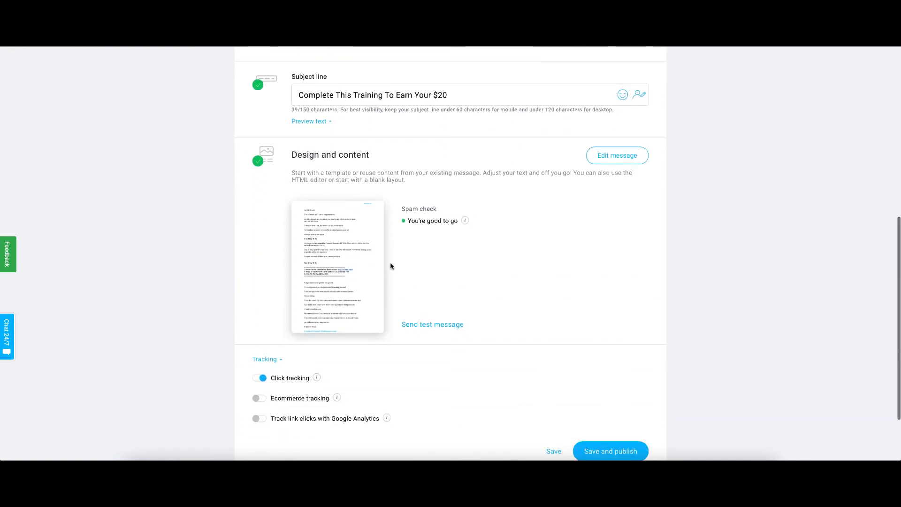
scroll(414, 272, down, 2)
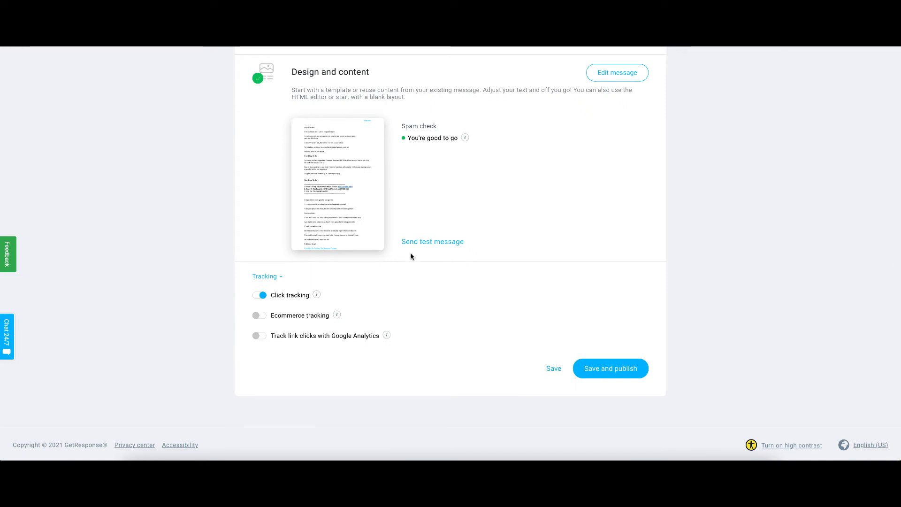
click(438, 242)
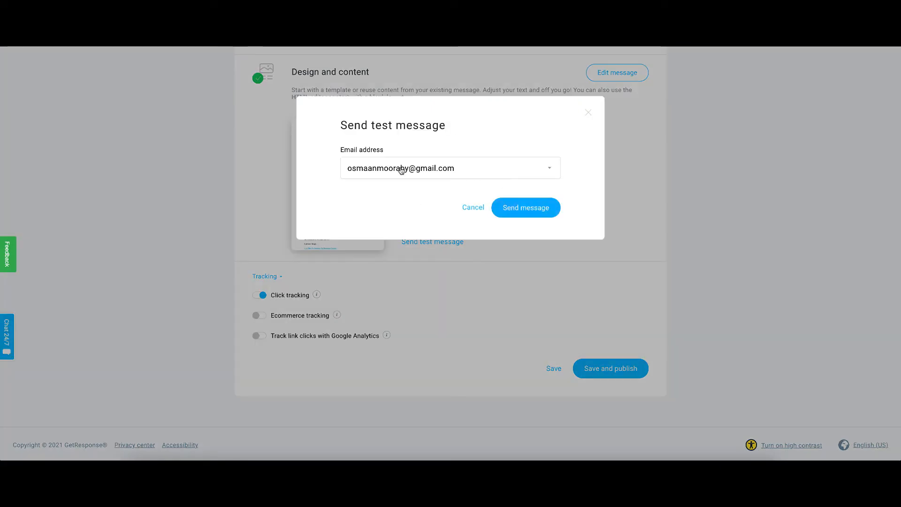
click(534, 211)
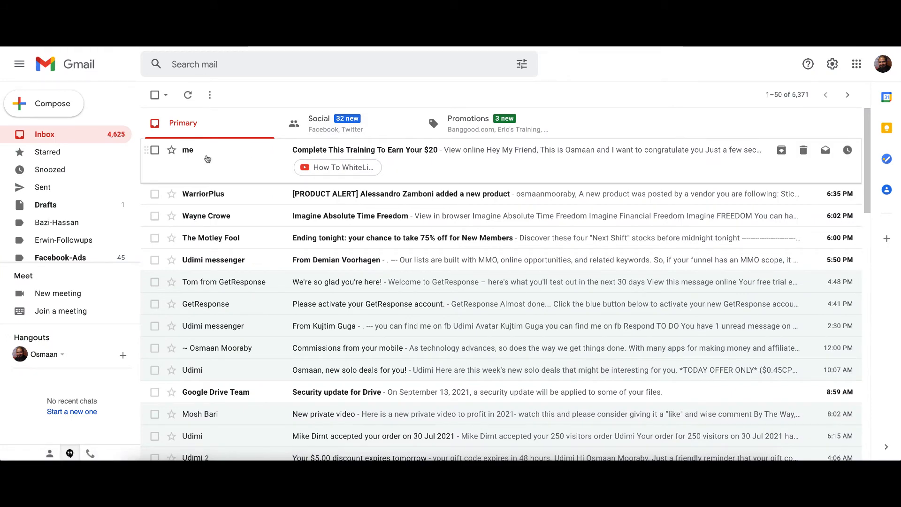
Step: Switch to Gmail, open the received test email and read through its content and links
click(456, 151)
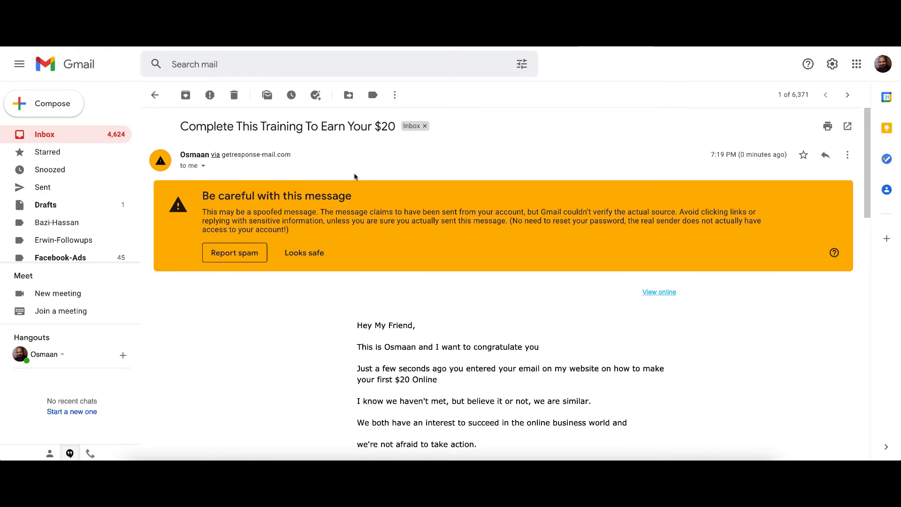
scroll(357, 177, down, 5)
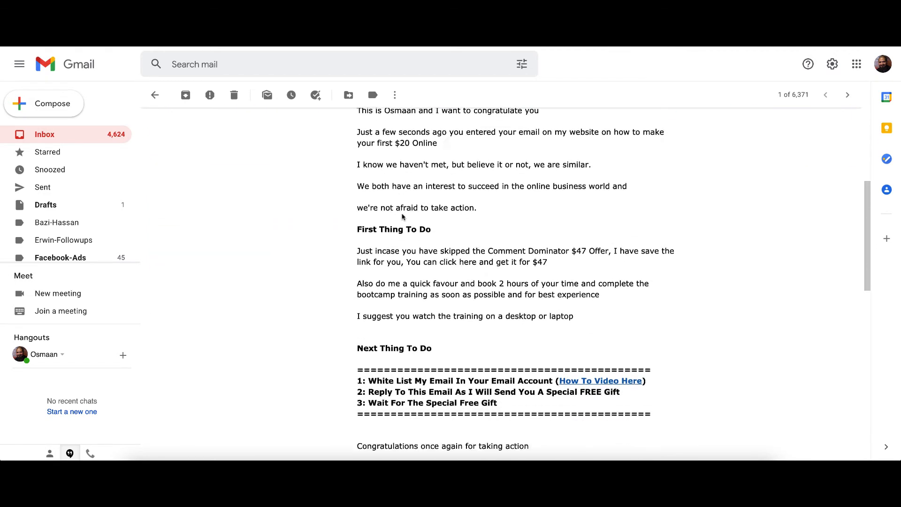
scroll(402, 216, down, 10)
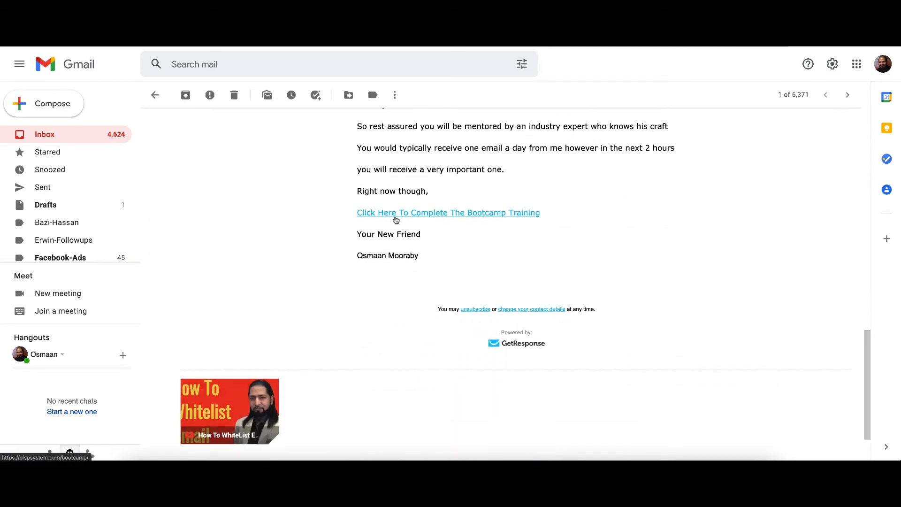
scroll(352, 261, up, 15)
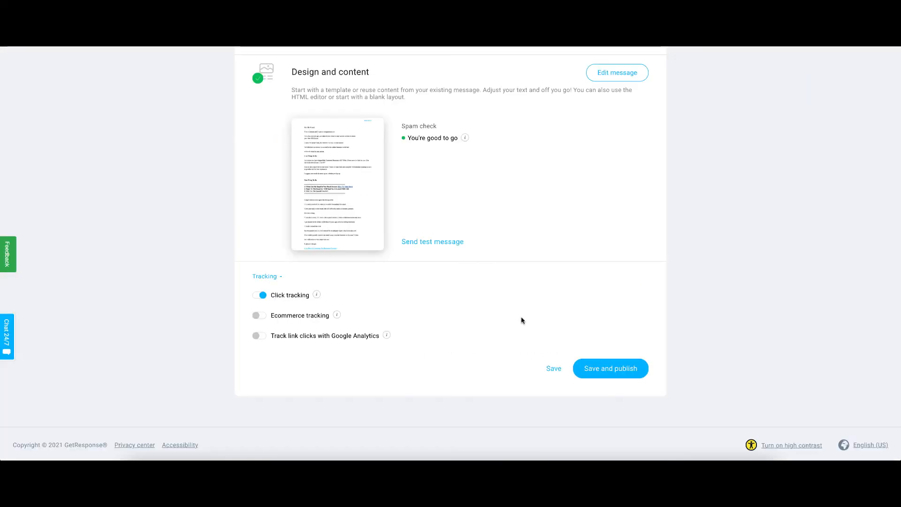
Step: Save and publish the Olsp autoresponder
click(628, 368)
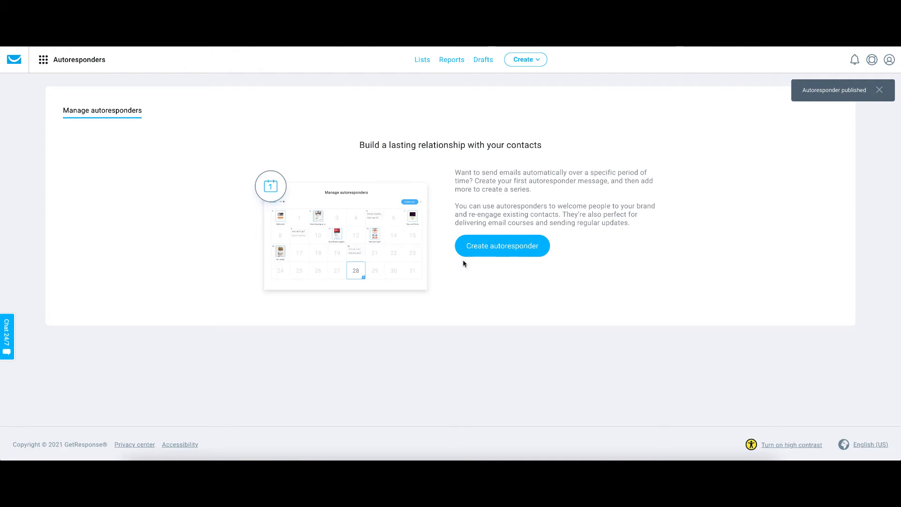
click(524, 255)
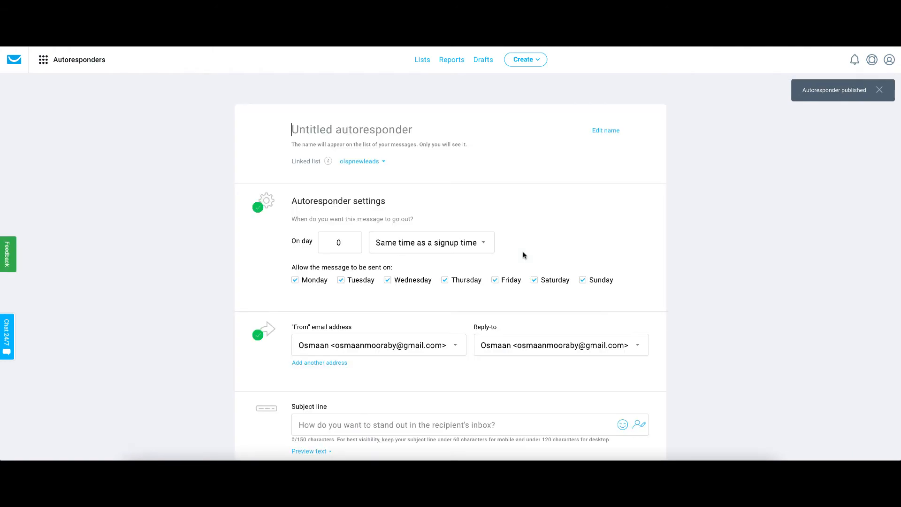
scroll(477, 211, down, 7)
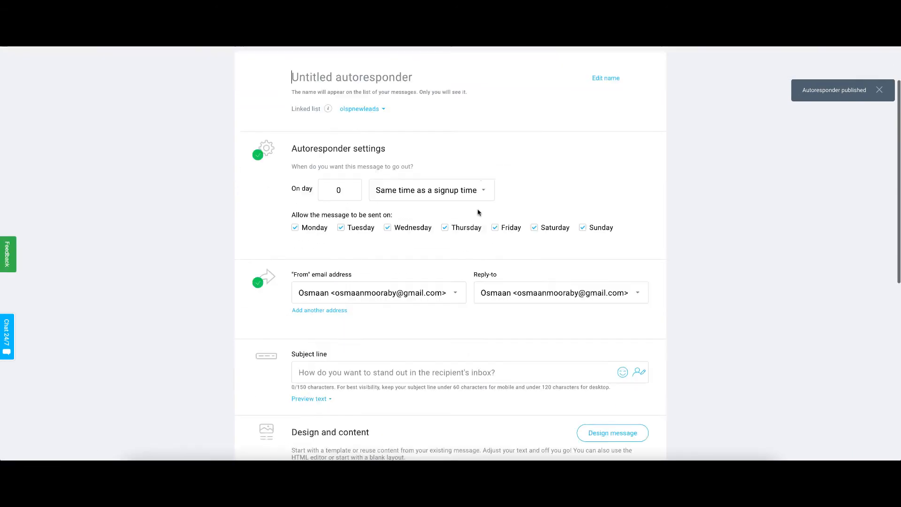
scroll(478, 213, down, 2)
scroll(478, 213, up, 9)
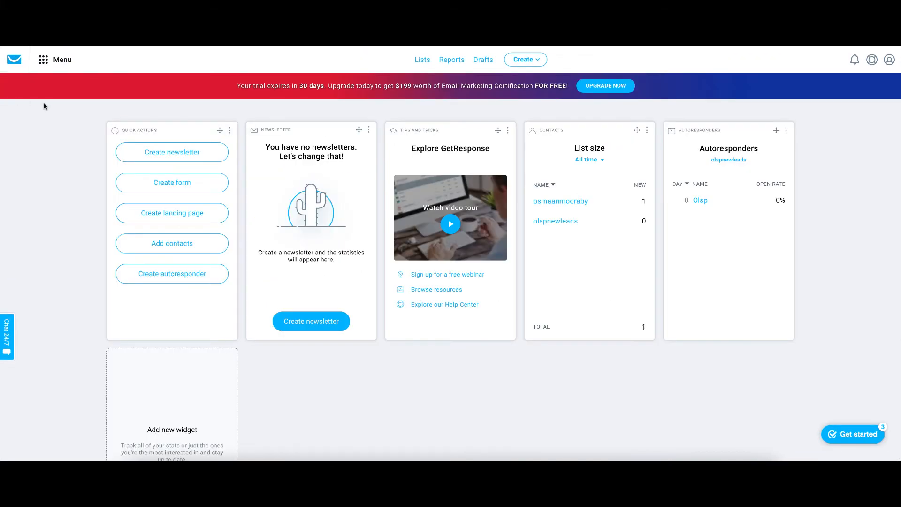
Step: Go to Autoresponders and create a new autoresponder named Olsp Email 2
click(43, 60)
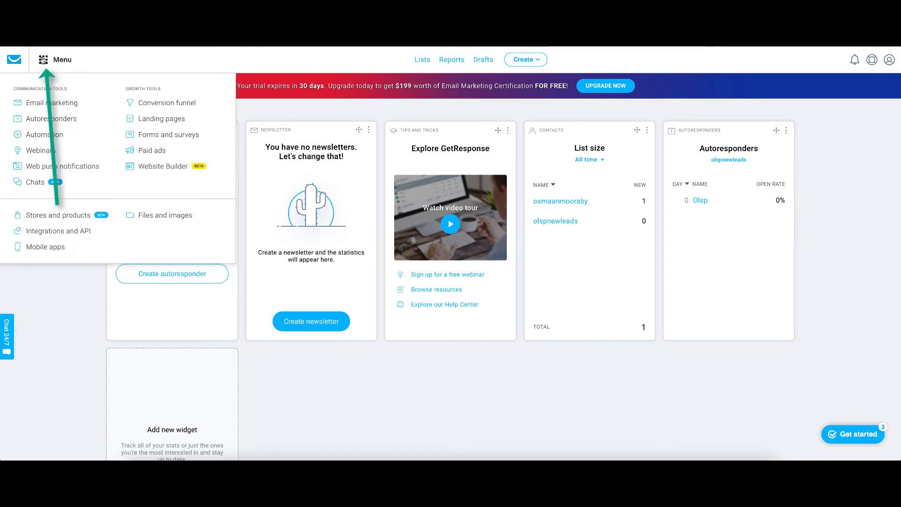
click(57, 121)
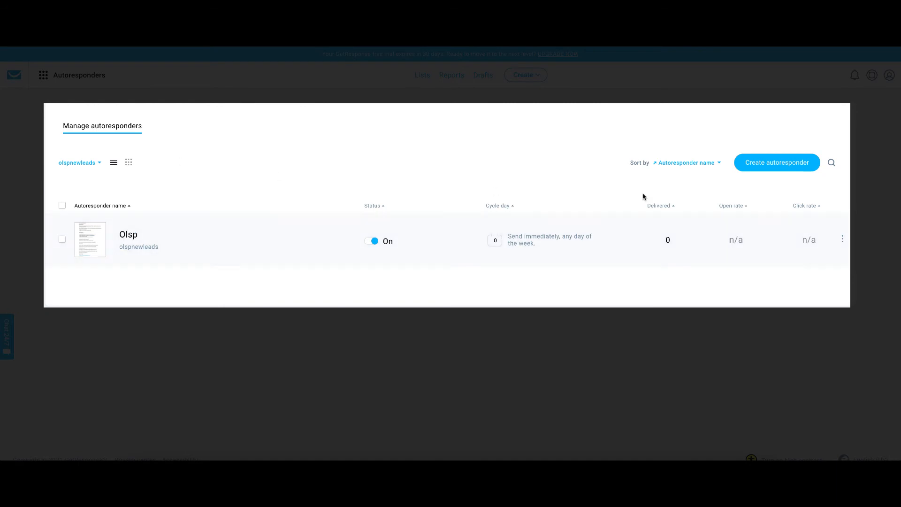
click(793, 163)
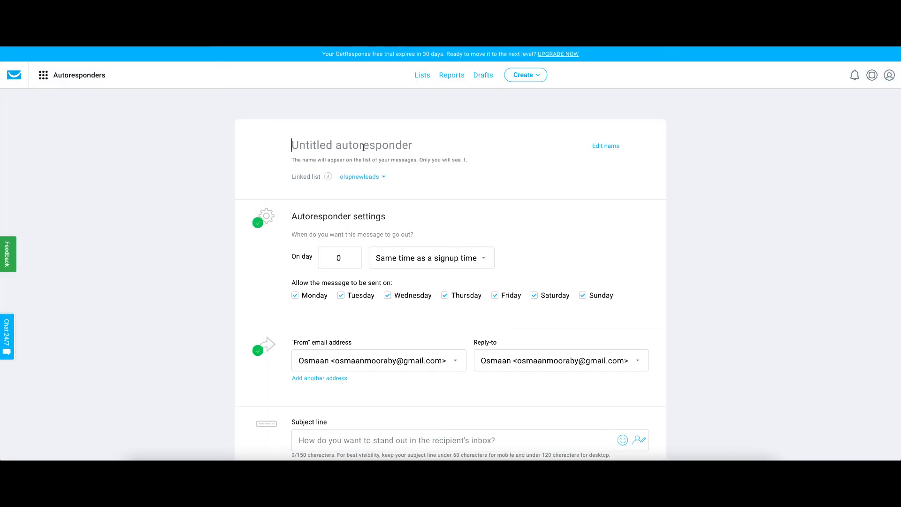
text(Olsp Email 2)
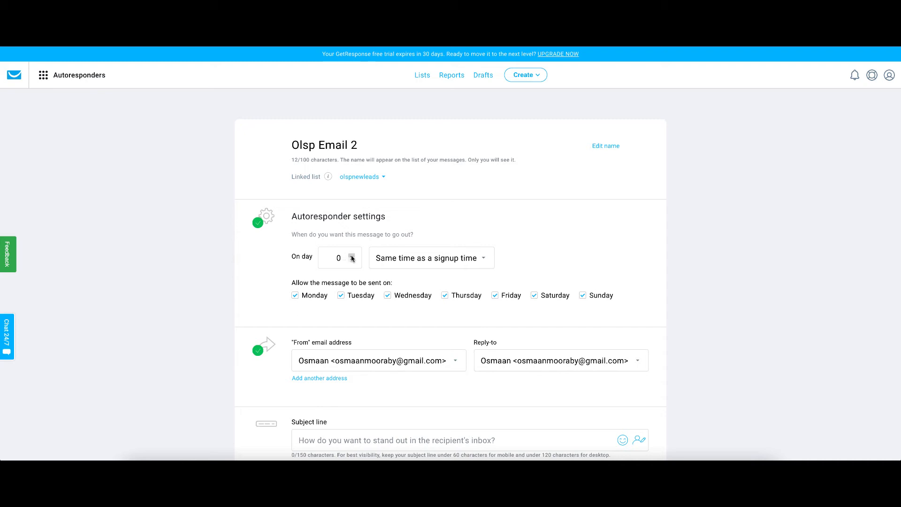
click(436, 261)
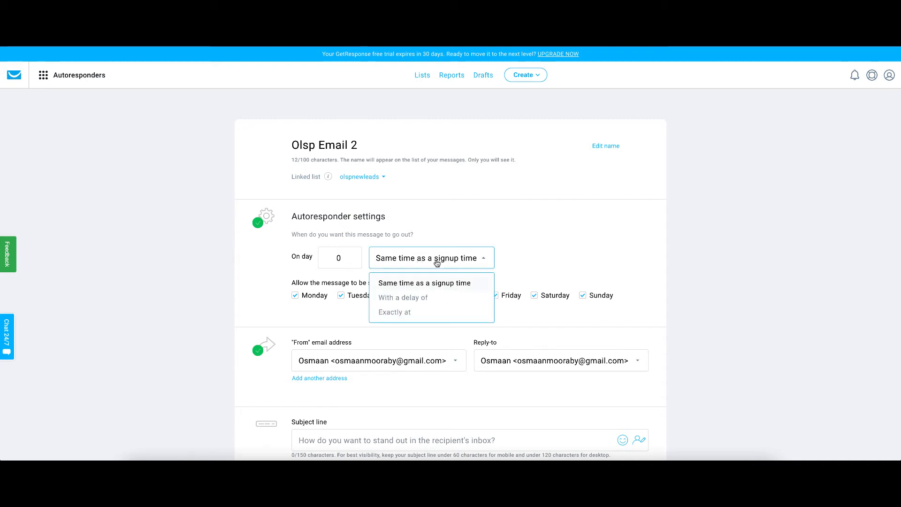
click(422, 301)
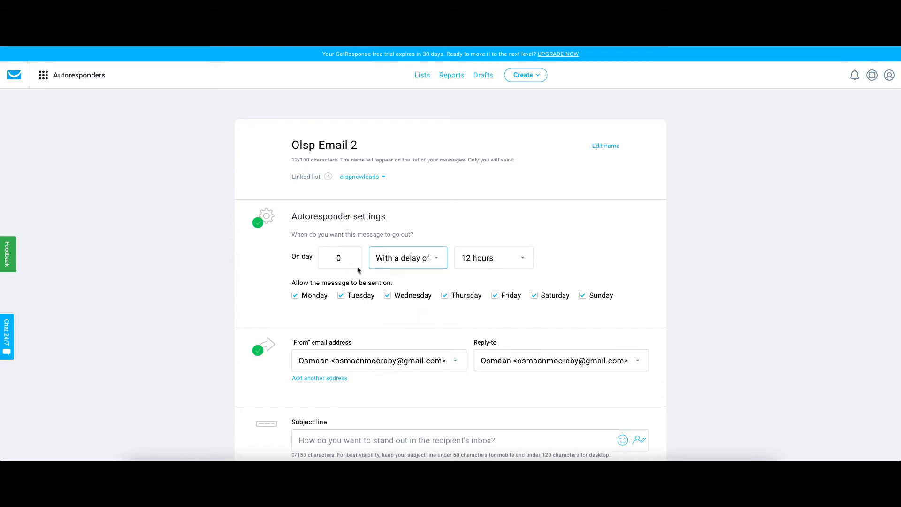
click(505, 262)
scroll(488, 319, up, 2)
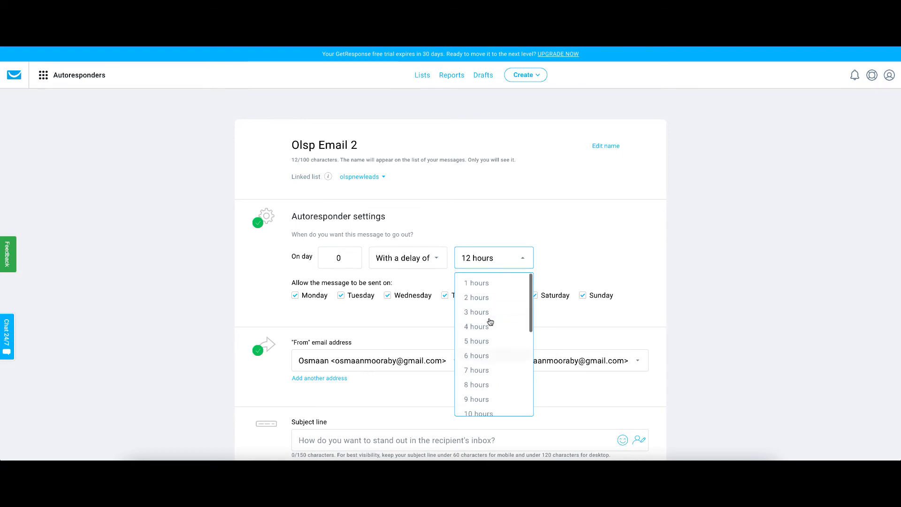
click(486, 285)
click(422, 261)
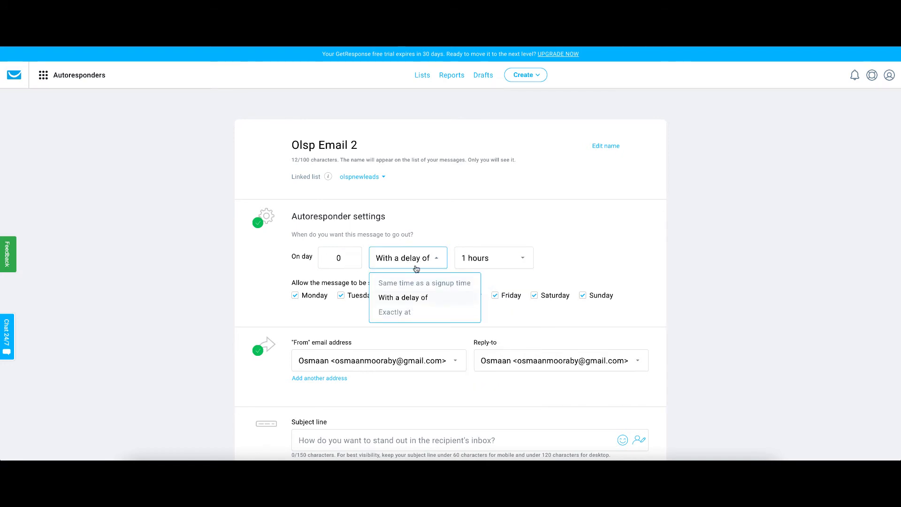
click(424, 284)
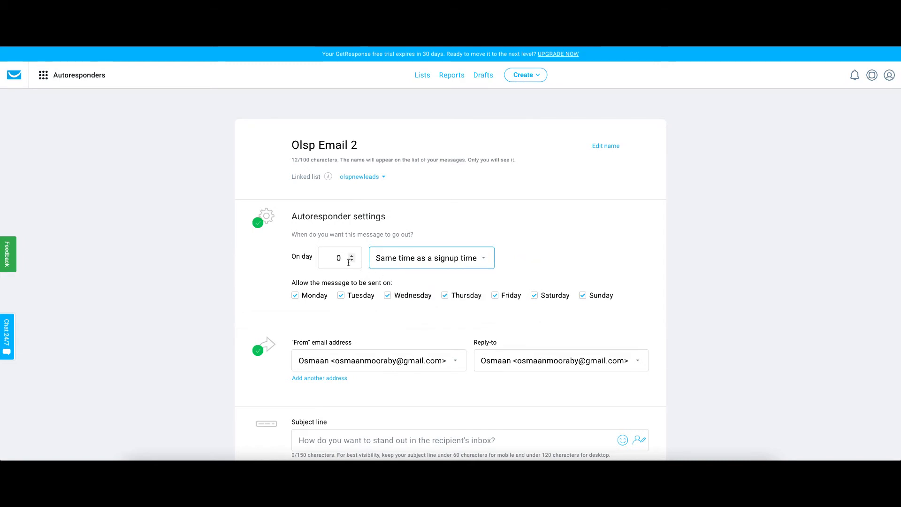
Step: Set the autoresponder to send on day 0 with a delay of 1 hours
click(348, 262)
click(351, 256)
click(454, 261)
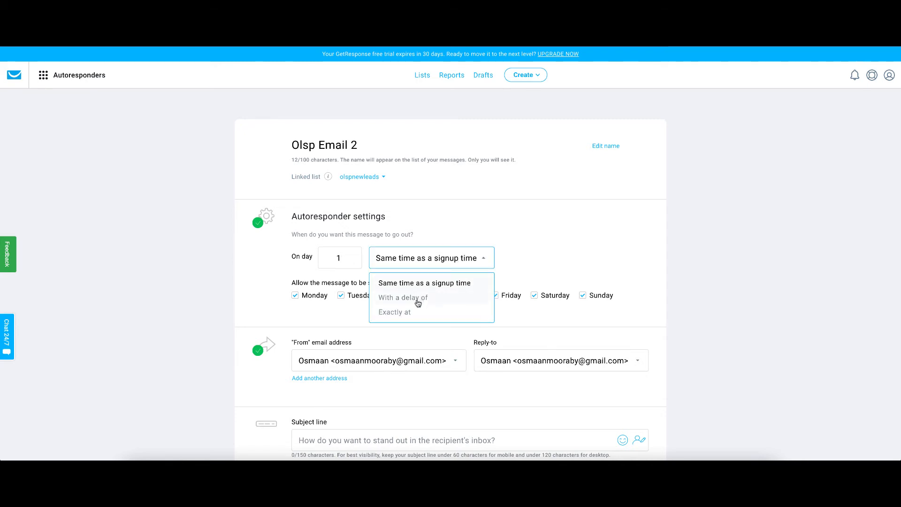
click(418, 298)
click(506, 259)
scroll(493, 286, up, 2)
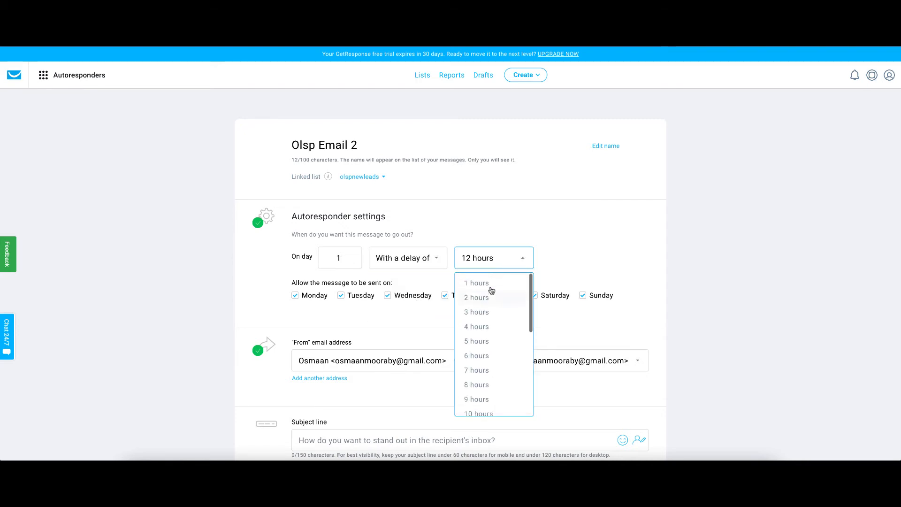
click(489, 284)
click(338, 258)
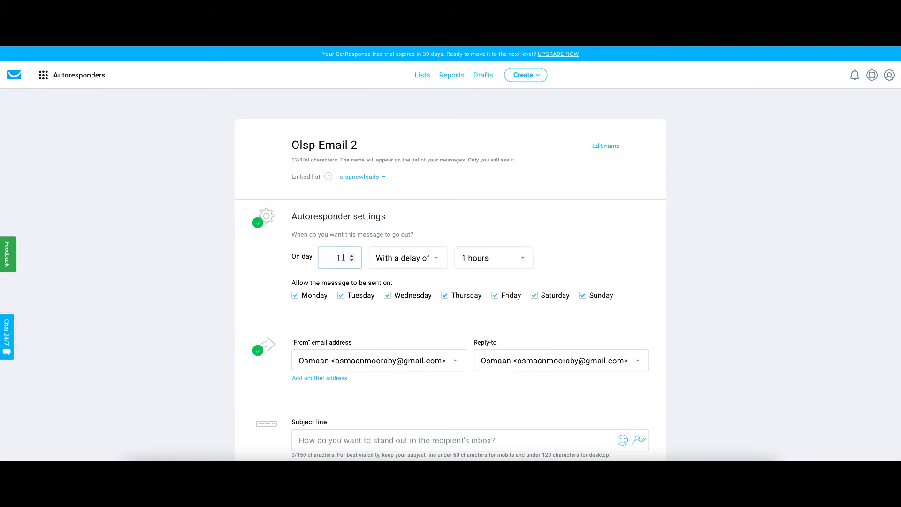
key(BackSpace)
text(0)
click(372, 217)
scroll(373, 219, down, 4)
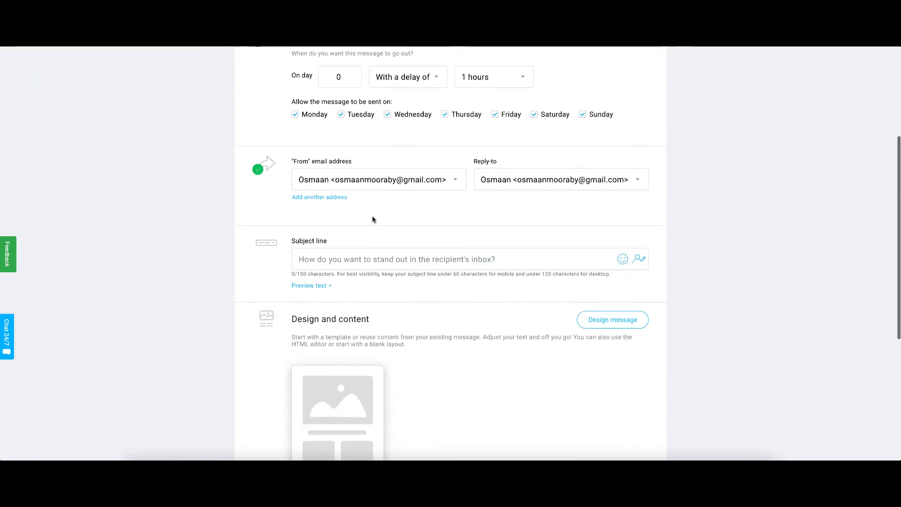
Step: Copy Email 2's subject line from the OLSP Emails document and paste it into the autoresponder's subject line
key(ctrl+Tab)
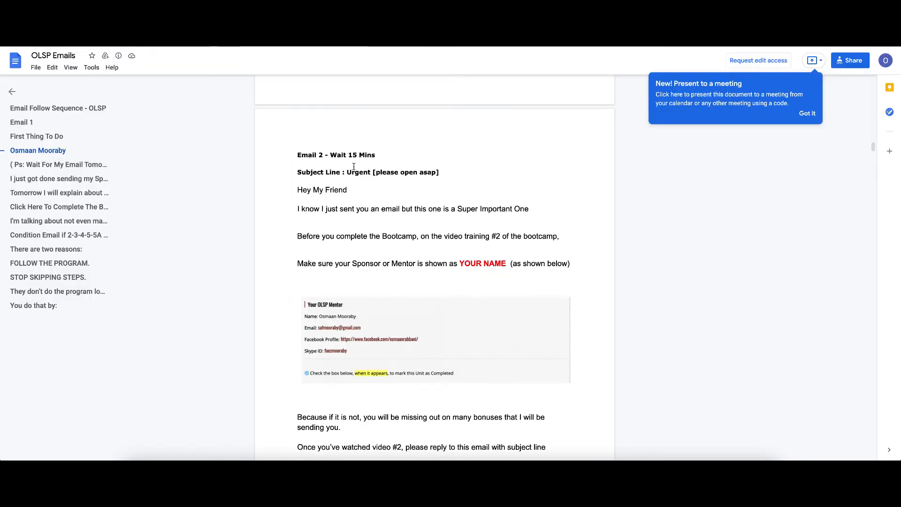
drag(347, 173, 442, 172)
key(ctrl+c)
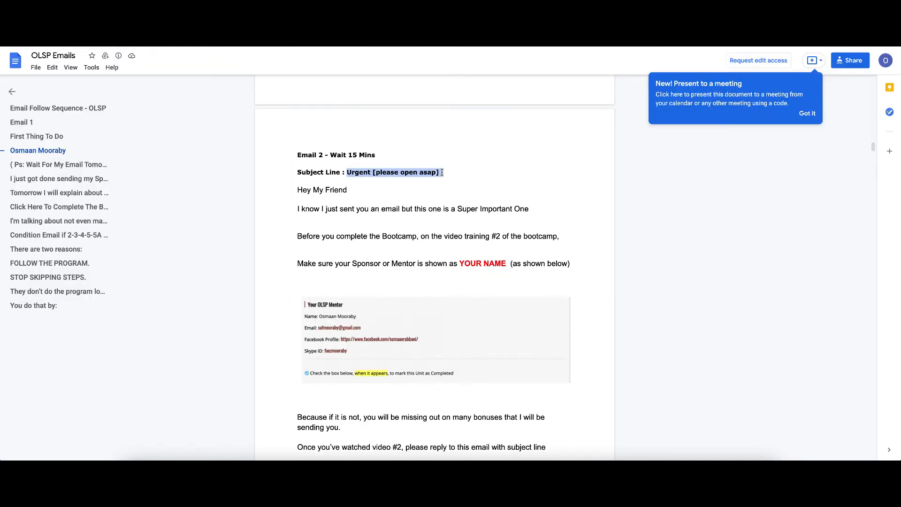
key(ctrl+shift+Tab)
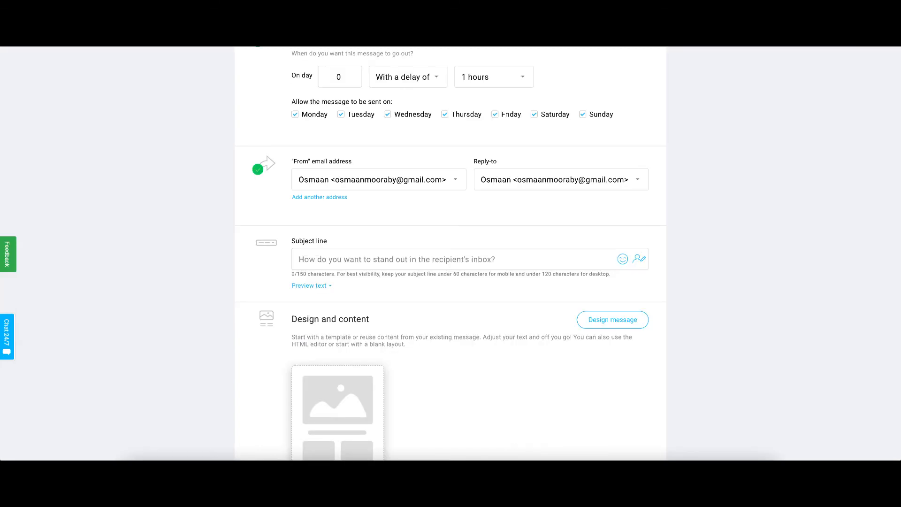
click(332, 257)
key(ctrl+v)
Step: Start designing the message by copying content from the existing Olsp message
scroll(492, 294, down, 2)
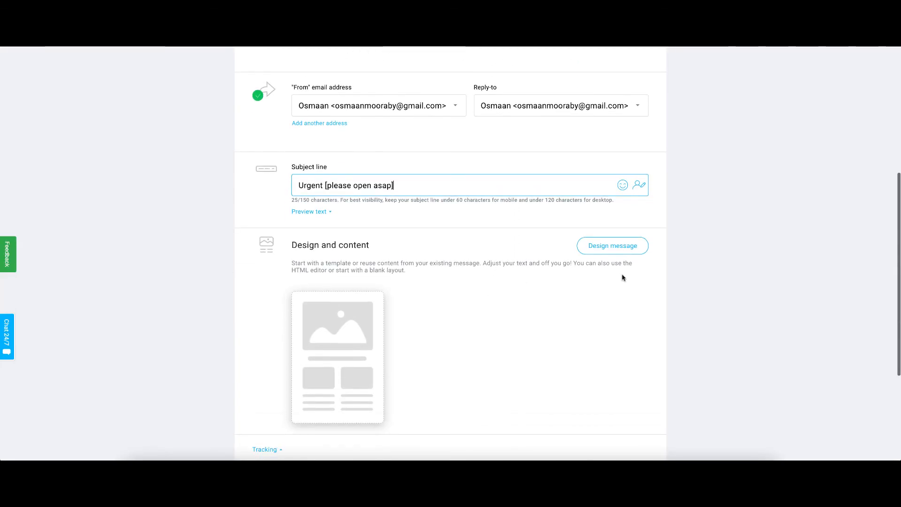
click(341, 360)
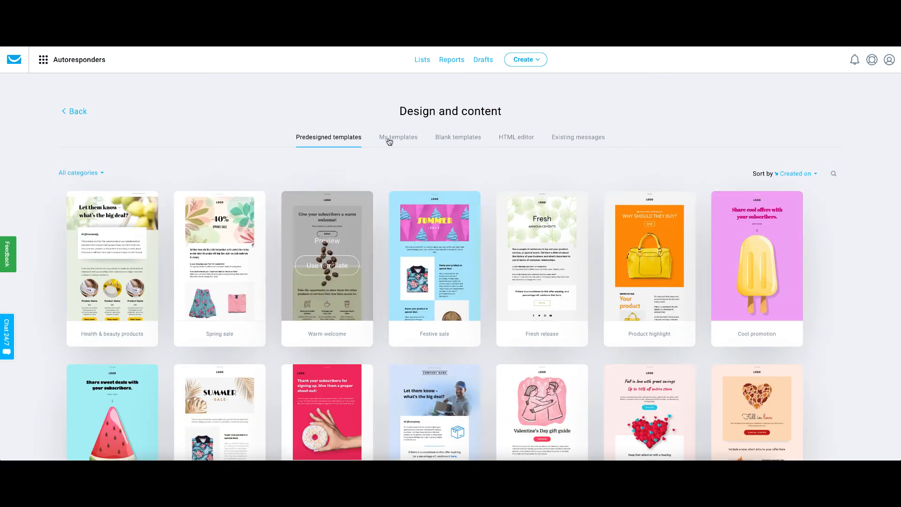
click(398, 139)
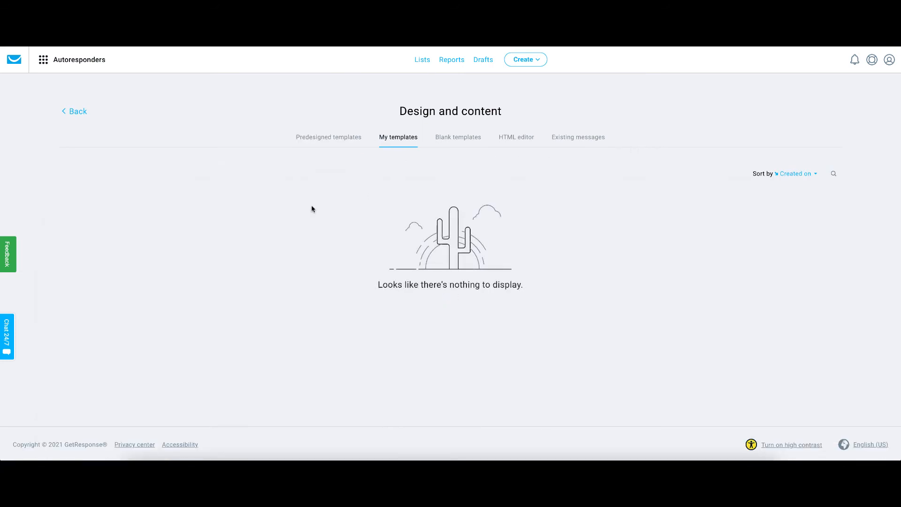
click(582, 141)
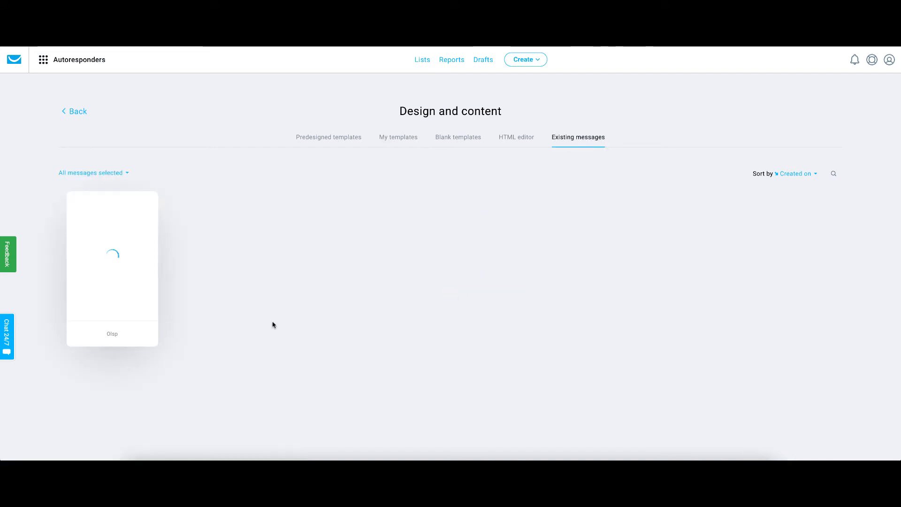
mouse_move(135, 275)
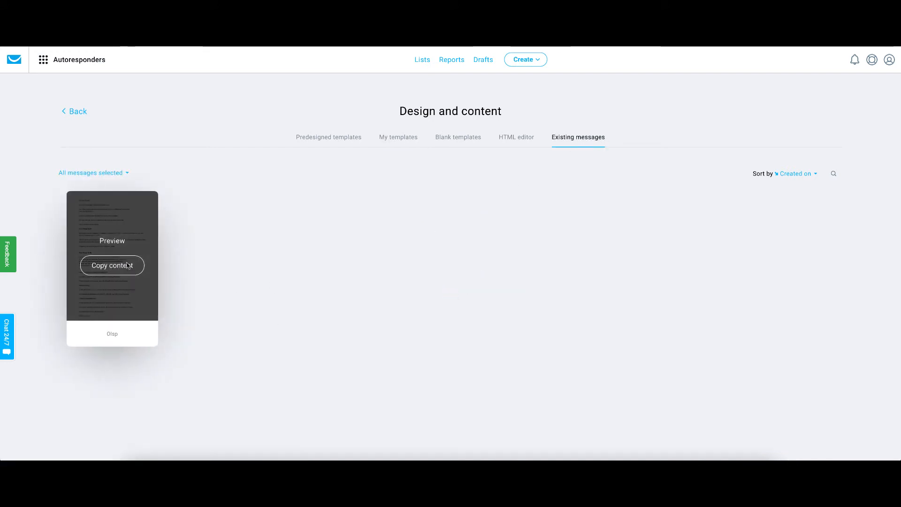
click(123, 265)
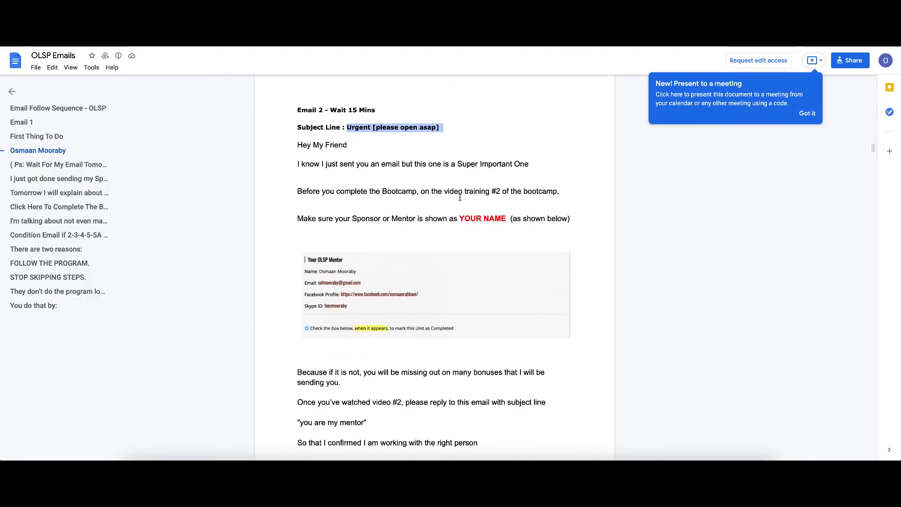
Step: Copy Email 2's body text from the document and paste it over the text block's existing content
click(448, 156)
drag(299, 145, 577, 228)
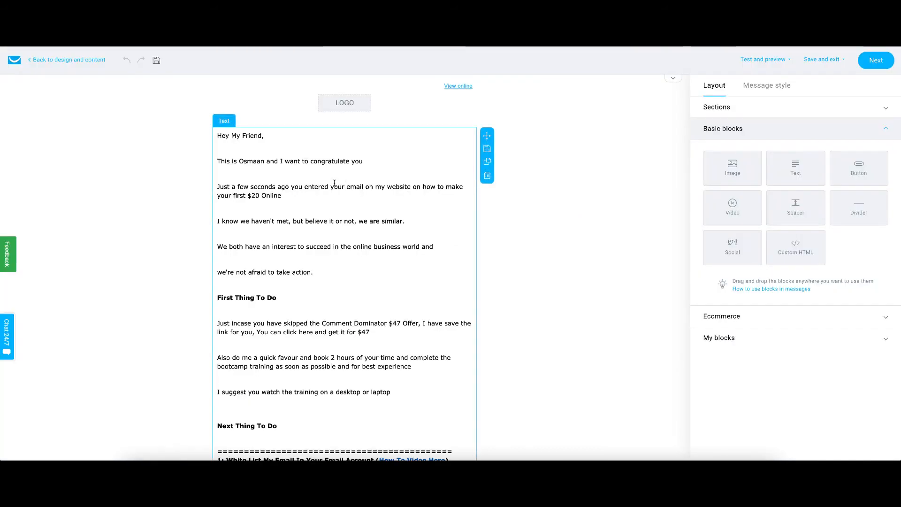
click(353, 191)
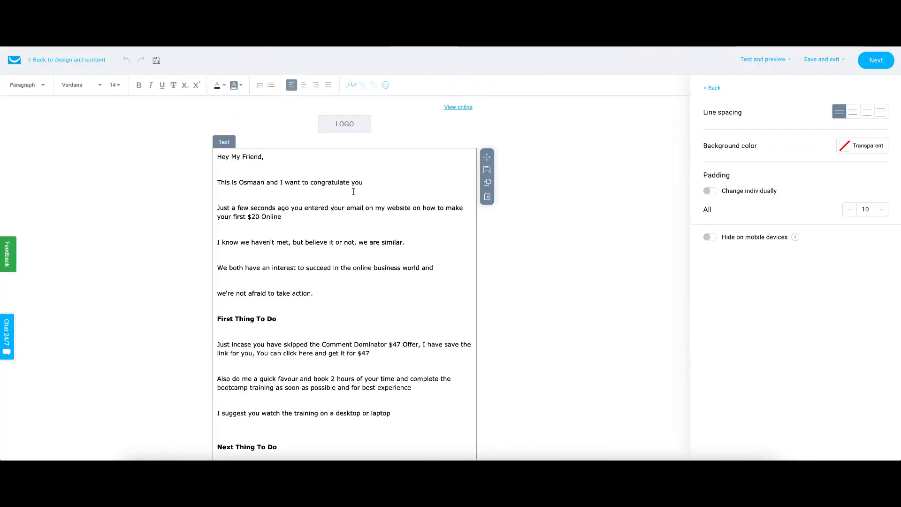
key(ctrl+a)
key(ctrl+v)
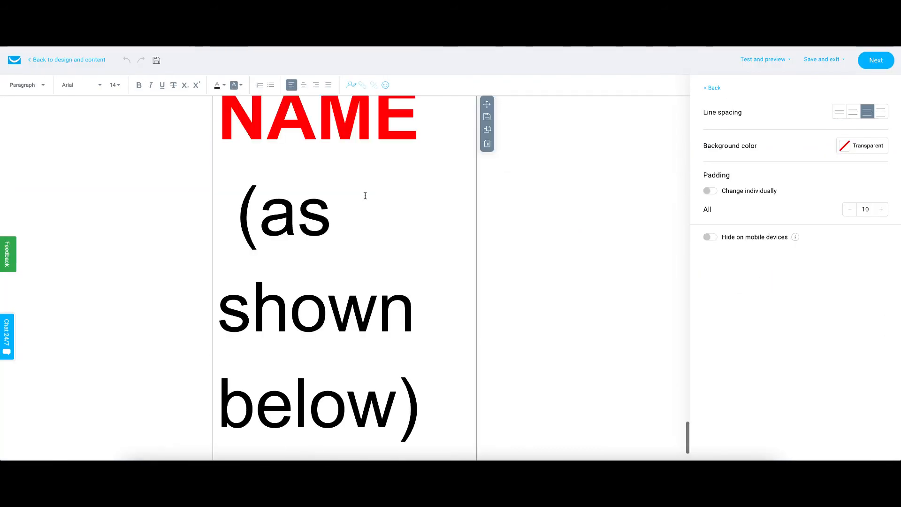
Step: Set all the pasted text to Verdana at font size 14
key(ctrl+a)
click(82, 85)
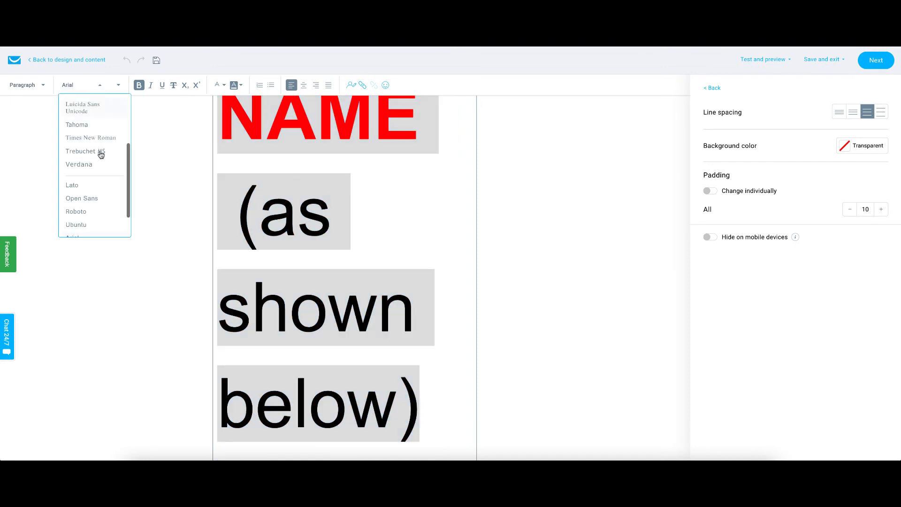
scroll(100, 151, down, 3)
click(87, 129)
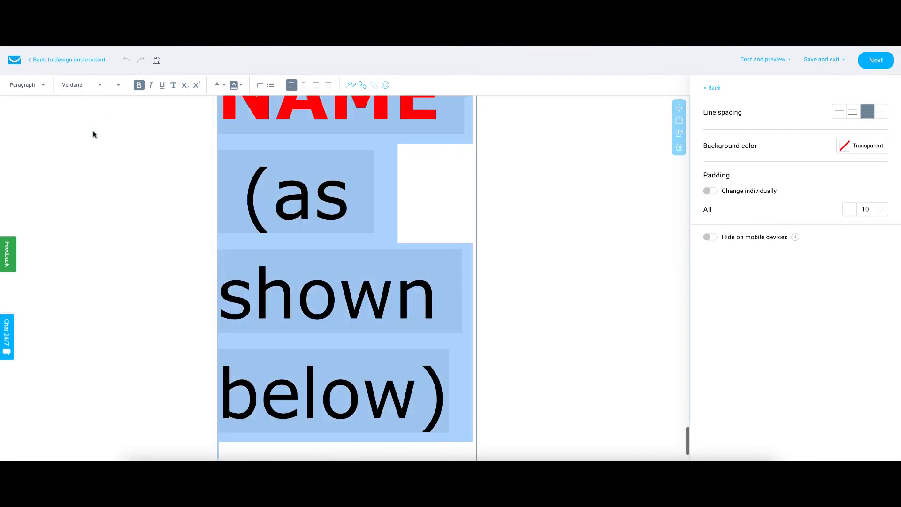
click(119, 86)
click(121, 163)
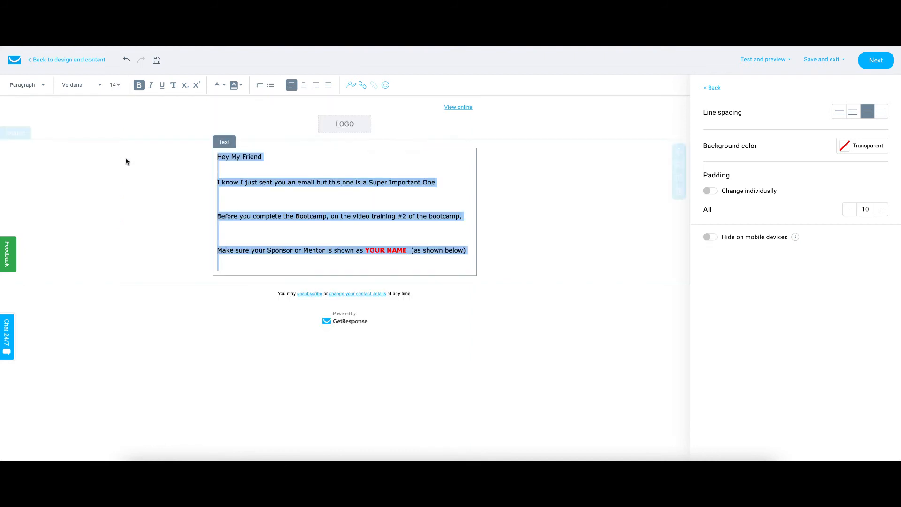
click(554, 232)
scroll(328, 192, down, 1)
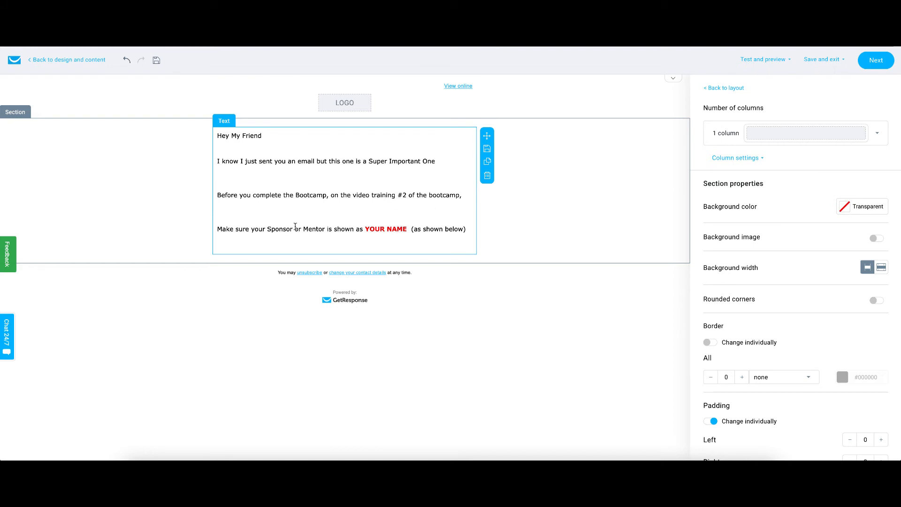
drag(409, 229, 368, 228)
key(BackSpace)
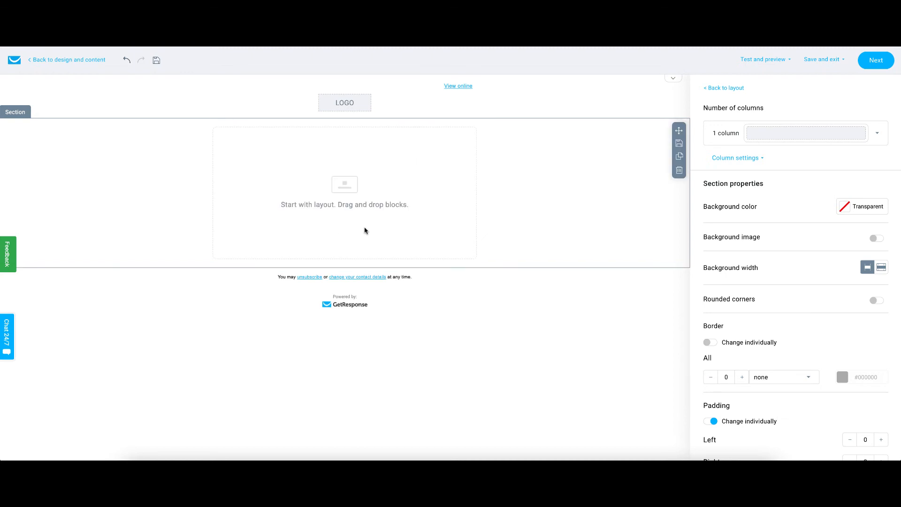
key(ctrl+z)
click(407, 227)
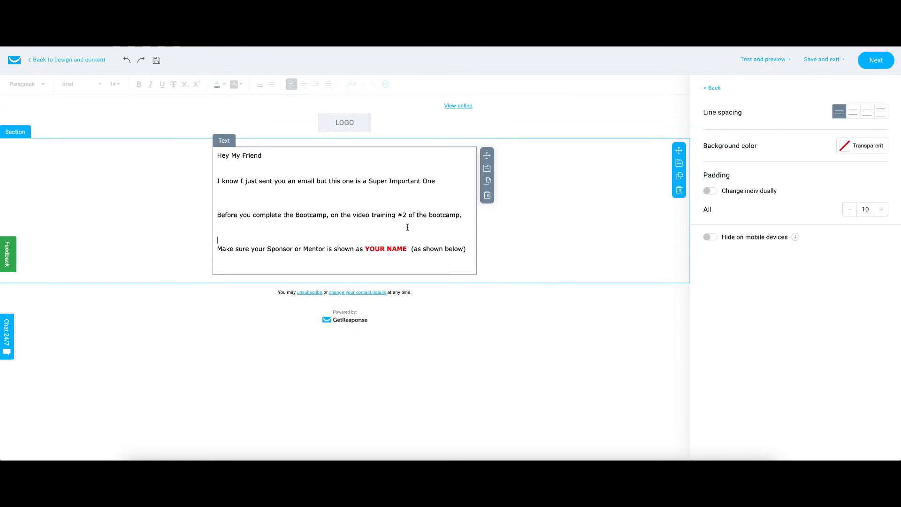
Step: Replace the red YOUR NAME placeholder with the sender's full name
click(408, 250)
key(BackSpace)
key(BackSpace)
key(BackSpace)
key(BackSpace)
key(BackSpace)
key(BackSpace)
key(BackSpace)
key(BackSpace)
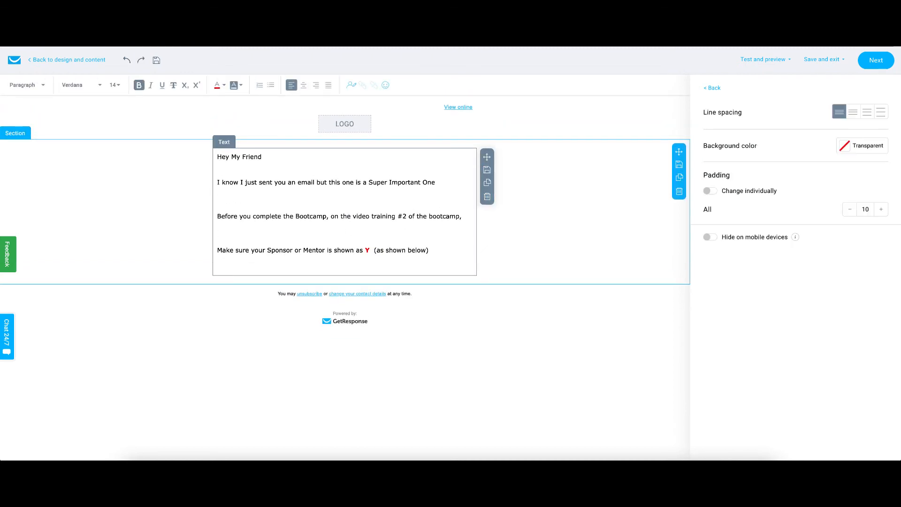
key(BackSpace)
text(Osmaan Moora)
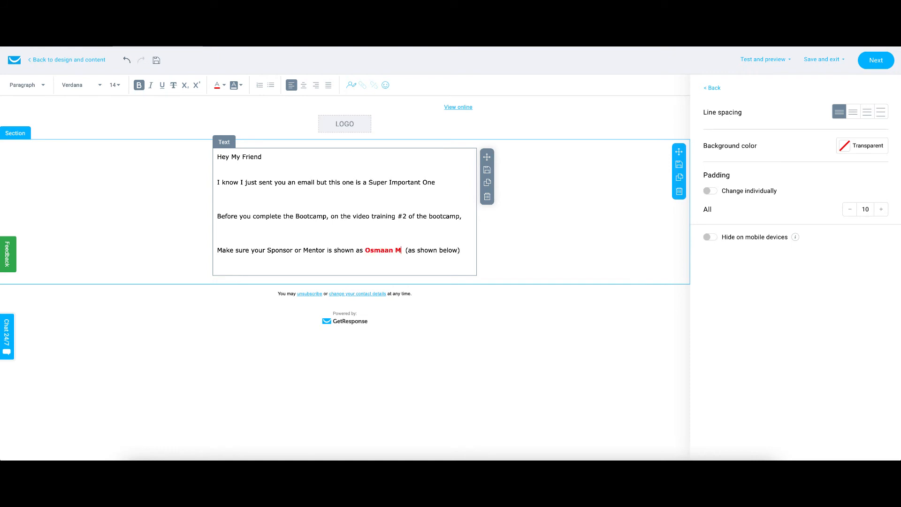
text(by)
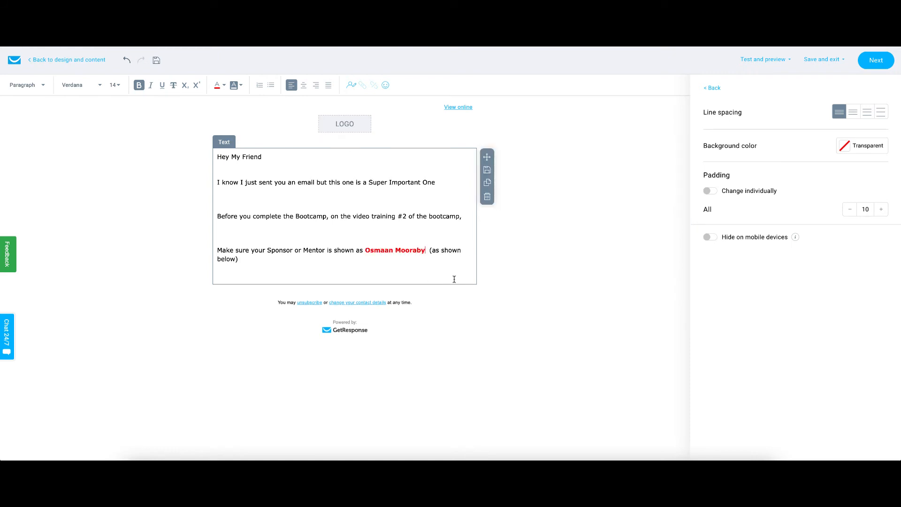
Step: Add a "To Your Success" sign-off line followed by the sender's name at the end of the text
click(352, 279)
text(To Your Success)
key(Return)
text(Osmaan Mooraby)
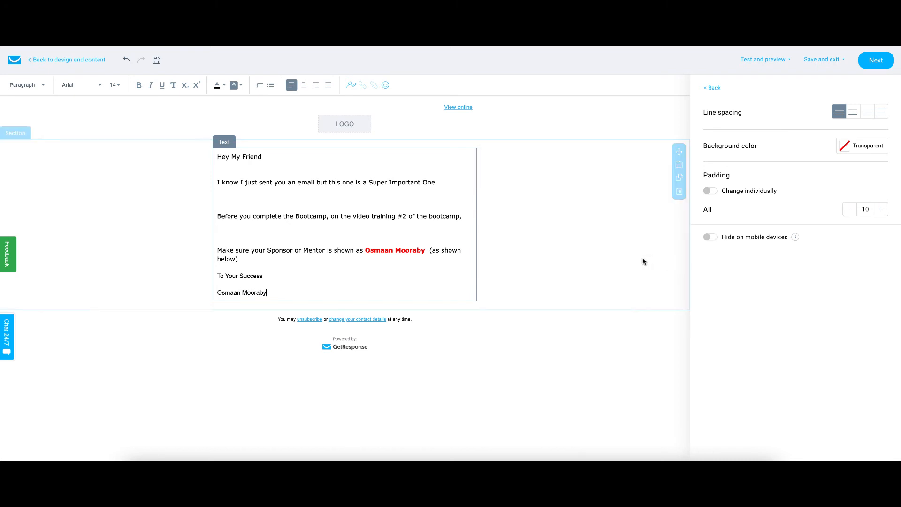
click(633, 234)
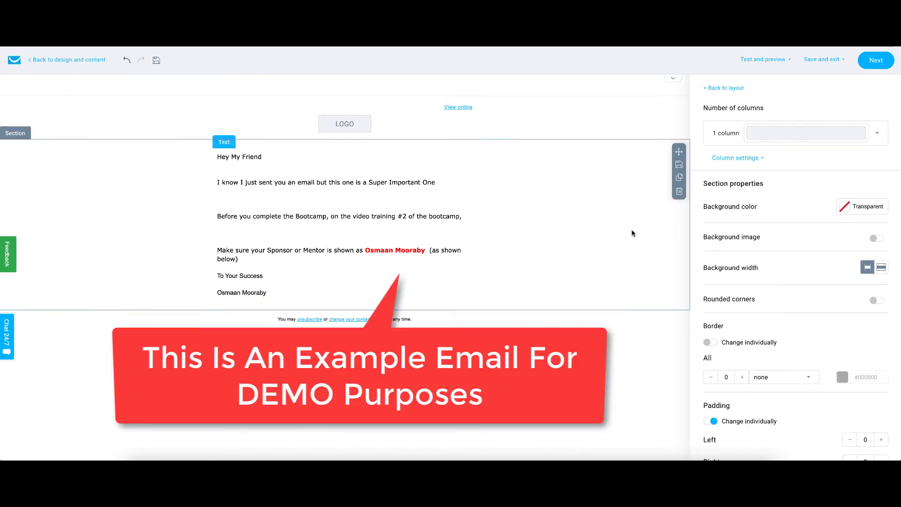
Step: Finish the message design, turn off Google Analytics link click tracking, and save and publish Olsp Email 2
click(876, 60)
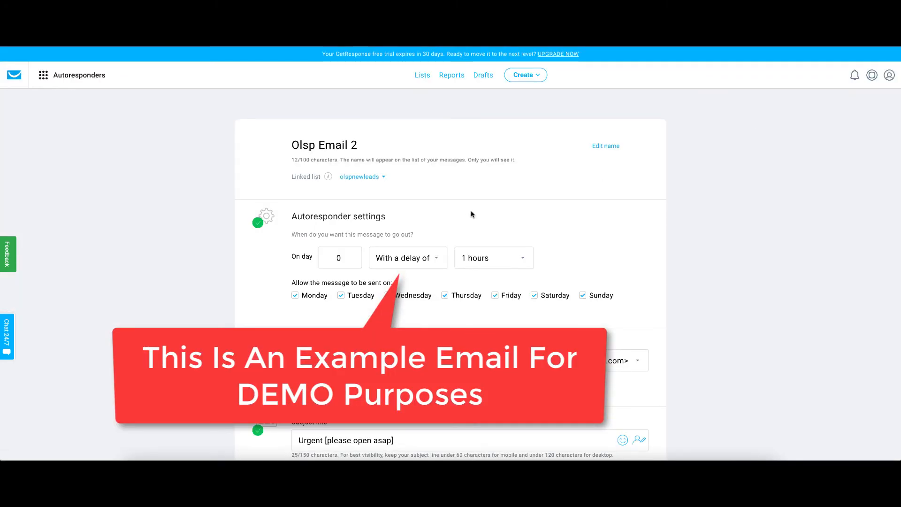
scroll(410, 267, down, 8)
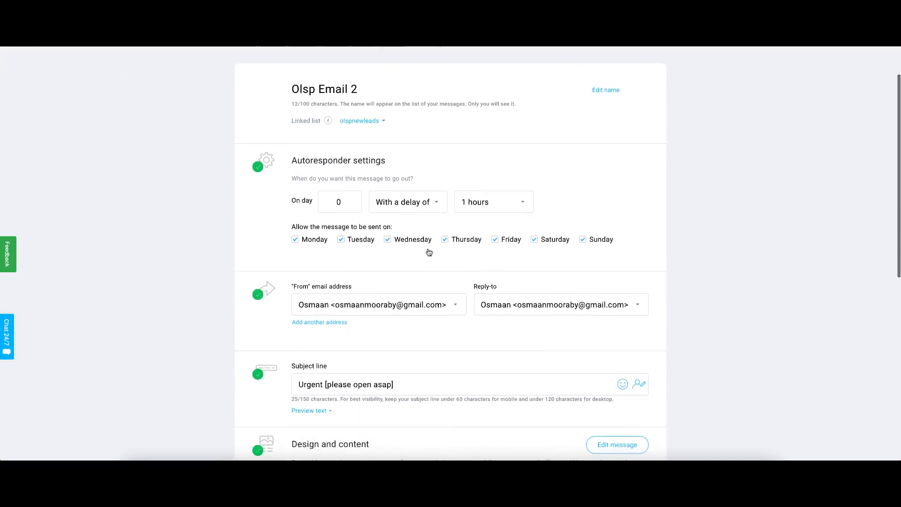
scroll(428, 252, down, 1)
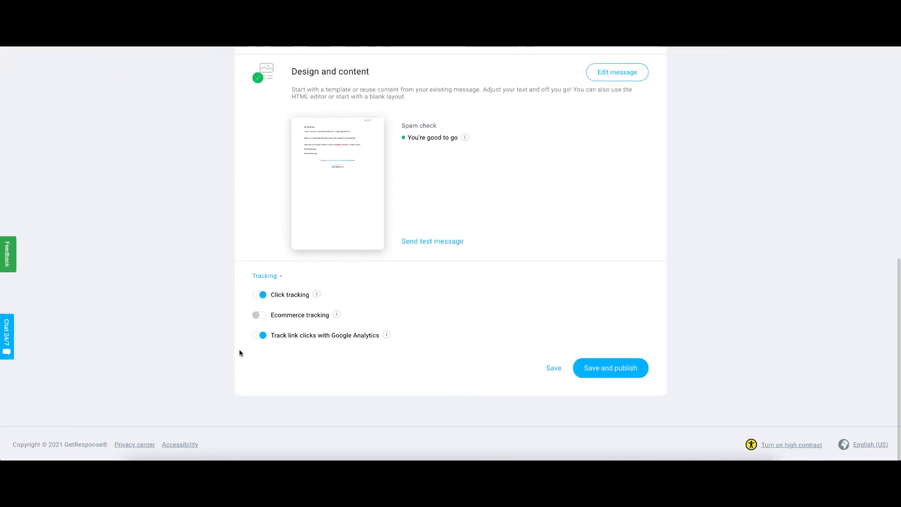
click(258, 336)
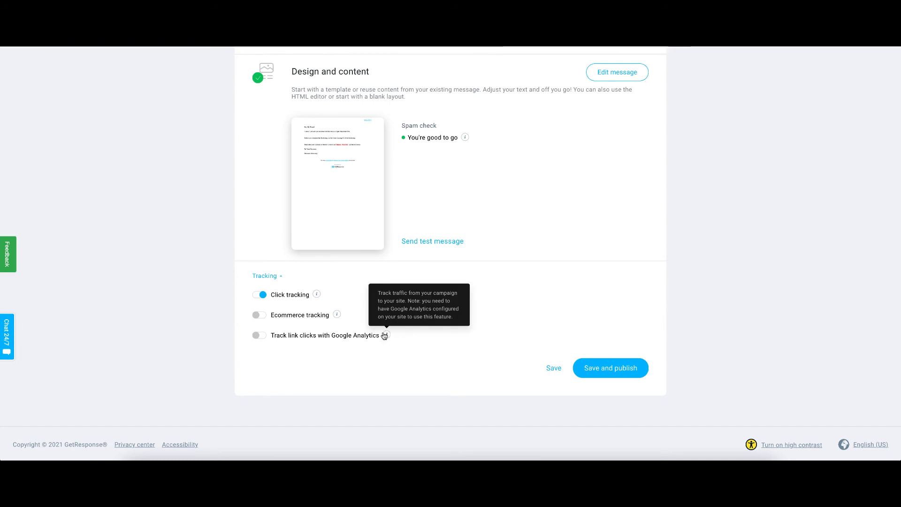
click(607, 370)
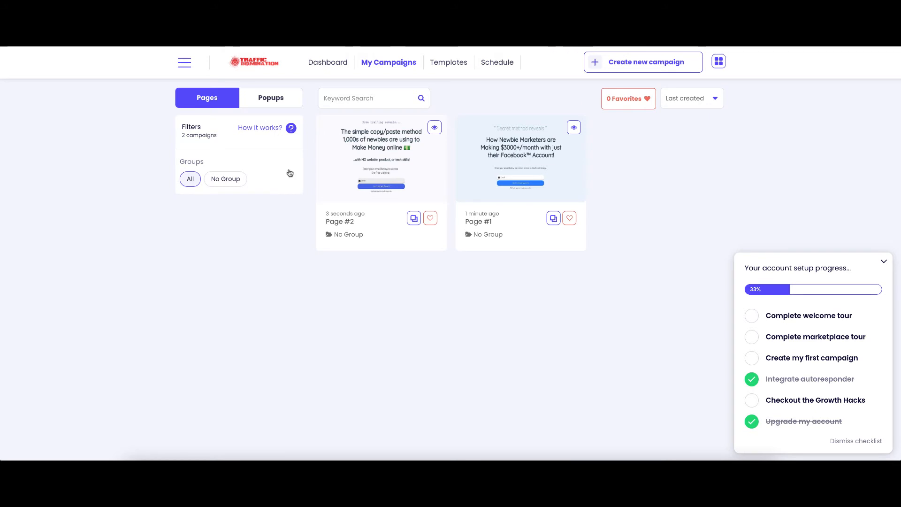
Step: Open the Page #2 campaign overview and select its campaign link
click(397, 165)
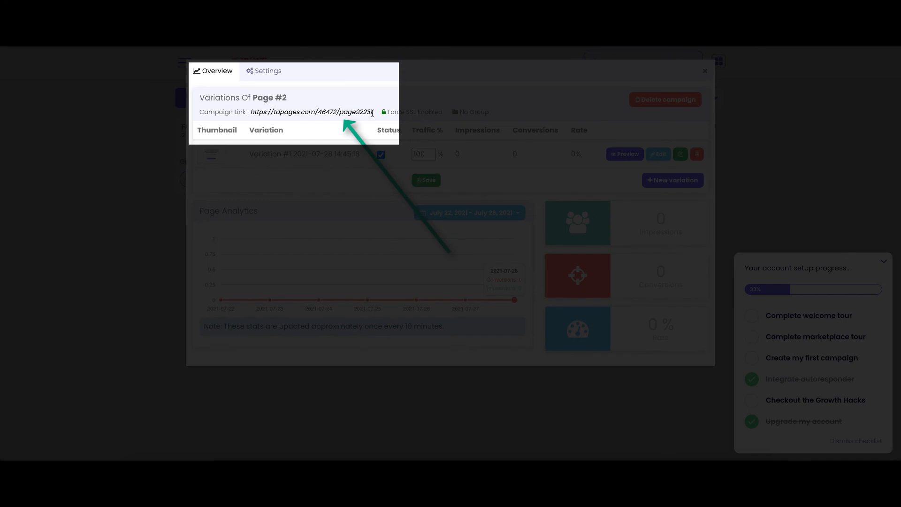
drag(372, 113, 259, 112)
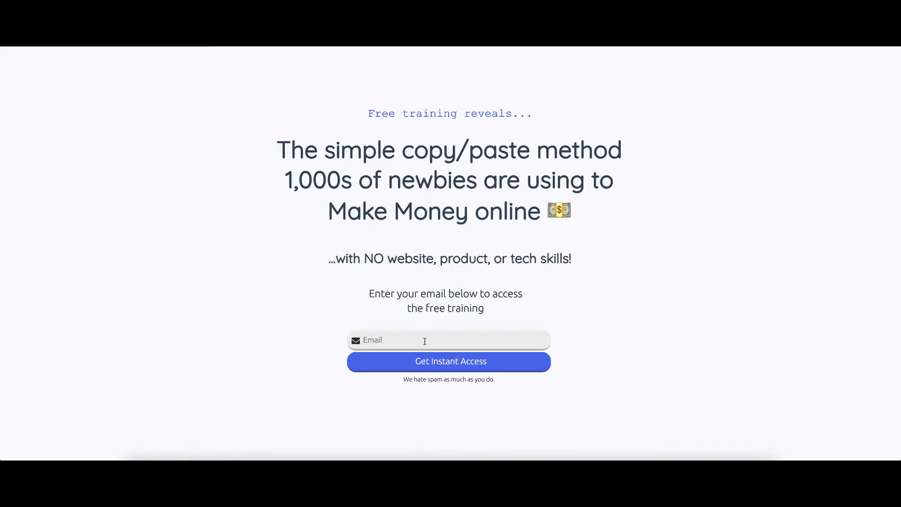
Step: Sign up on the landing page with a test e-mail address to get instant access
click(425, 341)
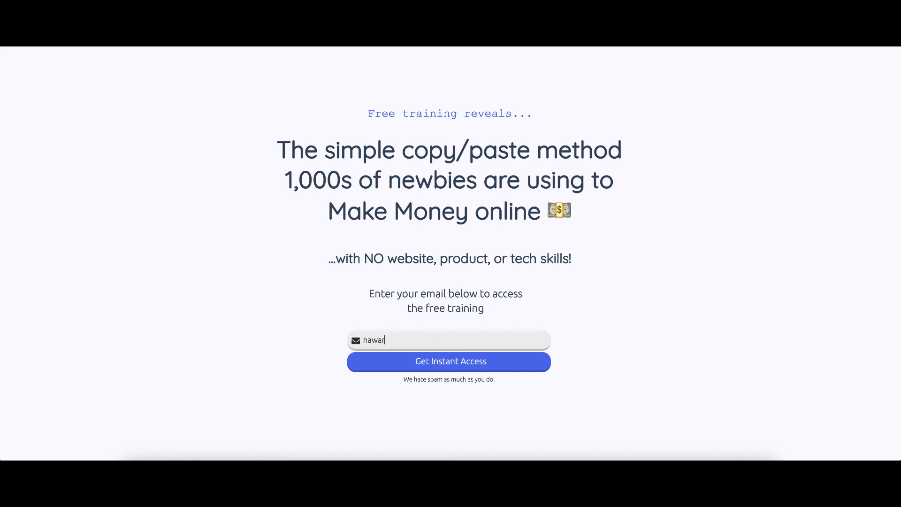
click(490, 367)
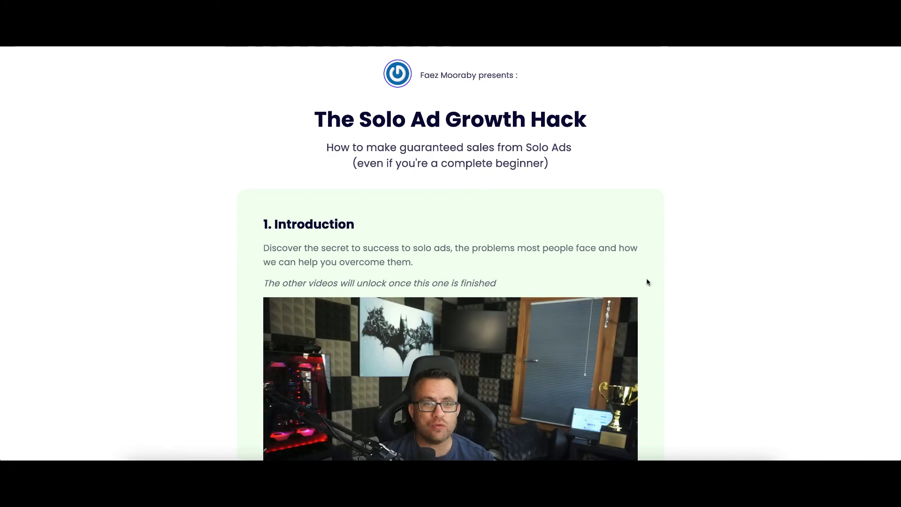
Step: Scroll through the Solo Ad Growth Hack page shown after signing up
scroll(486, 104, down, 12)
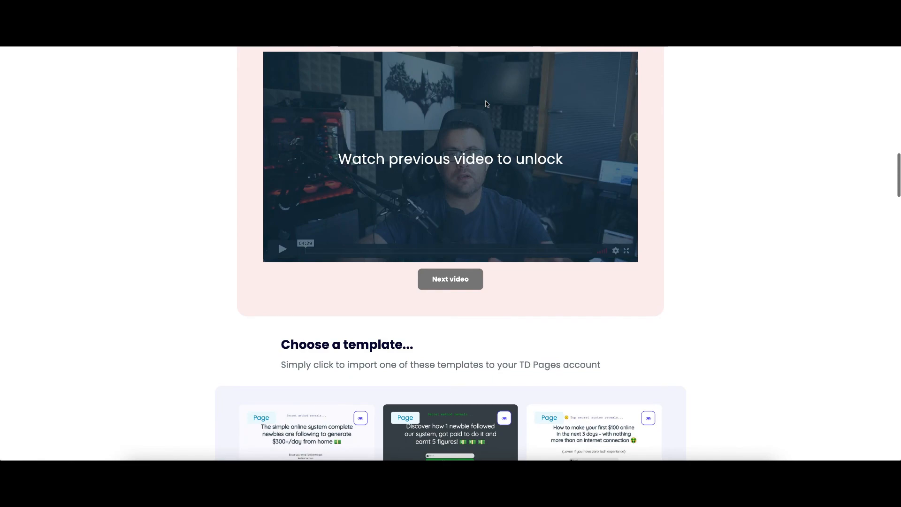
scroll(486, 103, down, 15)
scroll(486, 104, down, 20)
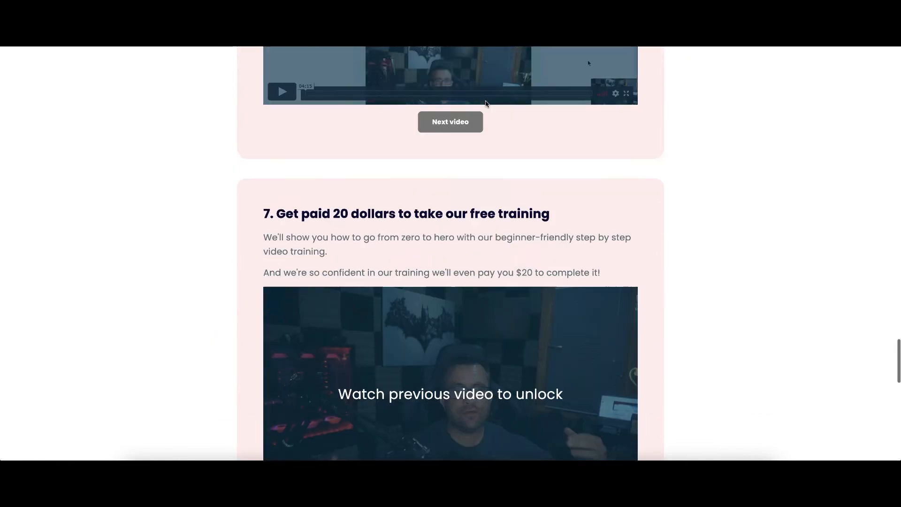
scroll(486, 103, up, 1)
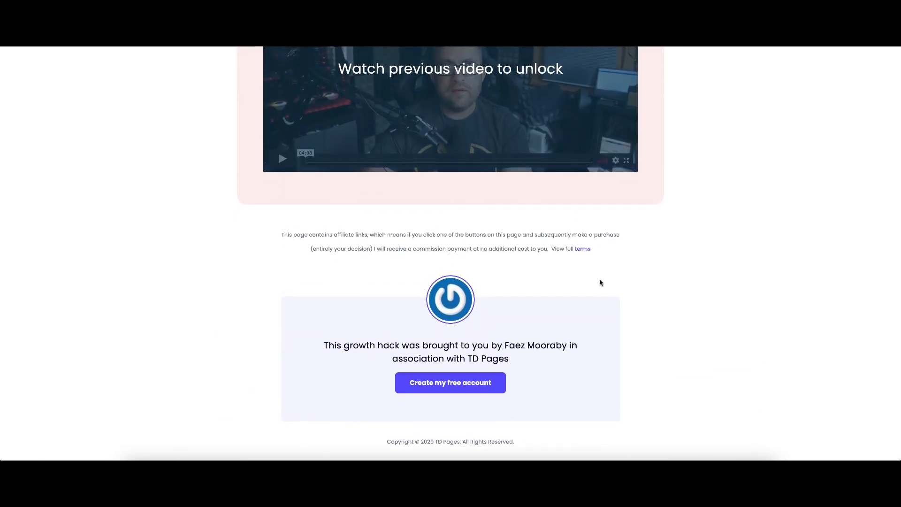
Step: Open the received test email "Complete This Training To Earn Your $20" in the Gmail inbox
scroll(523, 144, up, 15)
scroll(523, 145, up, 20)
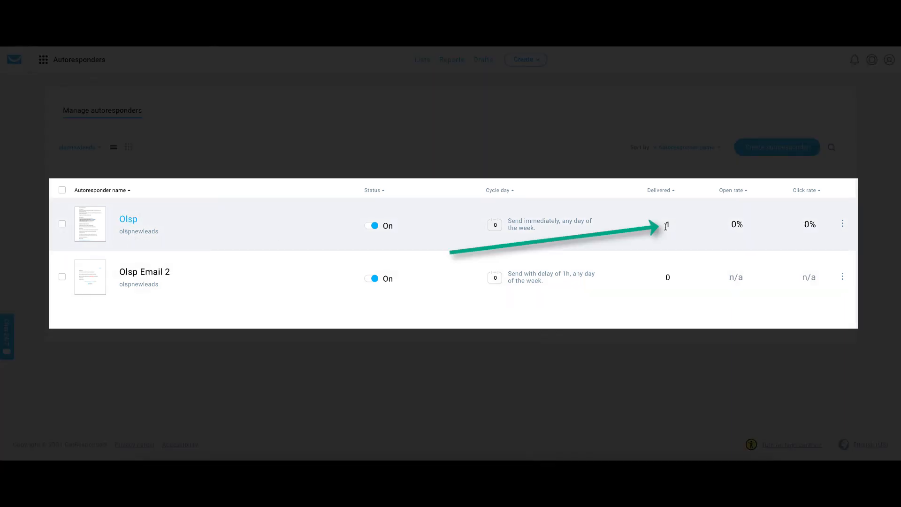
click(843, 224)
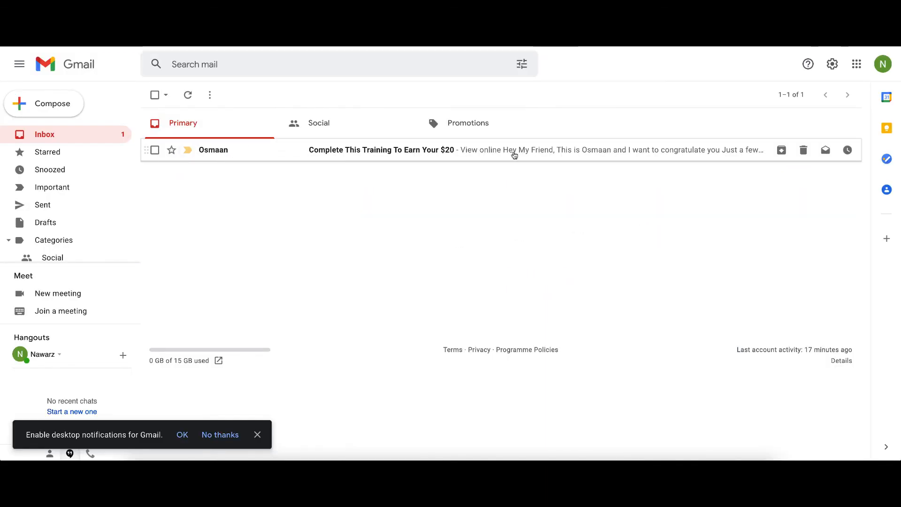
click(514, 156)
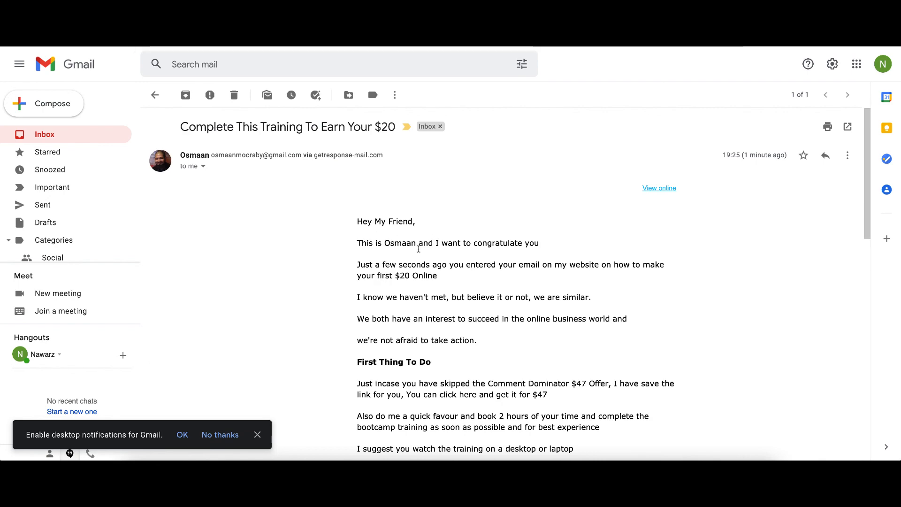
Step: Read through the test email and follow its "Click Here To Complete The Bootcamp Training" link
scroll(456, 247, down, 15)
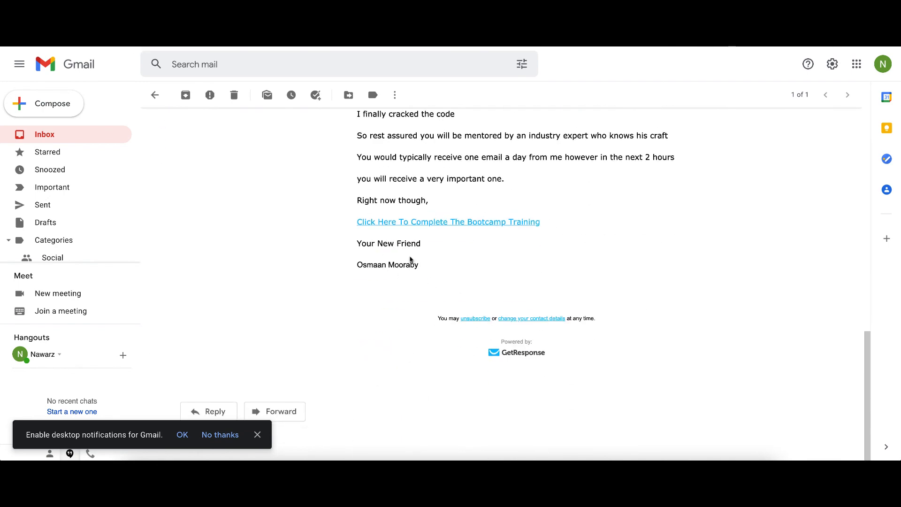
scroll(529, 225, up, 4)
scroll(401, 231, down, 4)
click(154, 94)
click(406, 153)
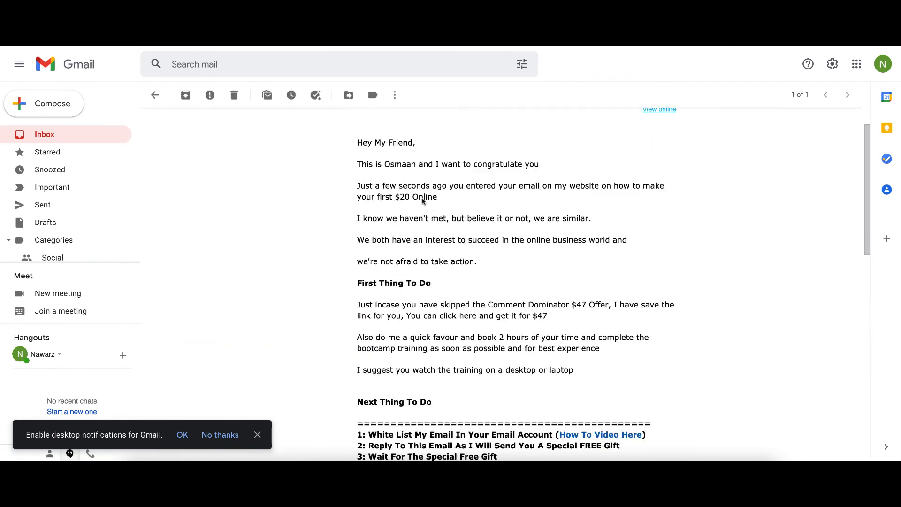
scroll(422, 201, down, 10)
click(457, 221)
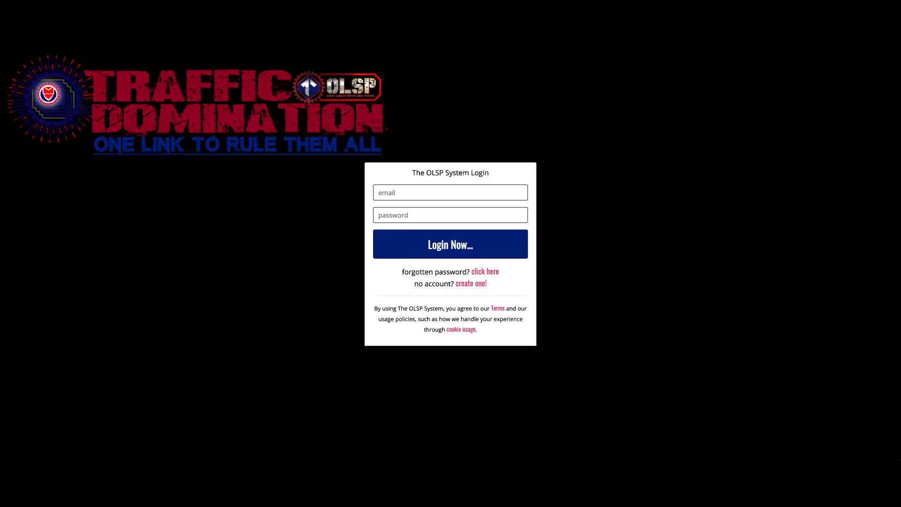
Step: Close the opened tabs and reload the Manage autoresponders page
key(ctrl+w)
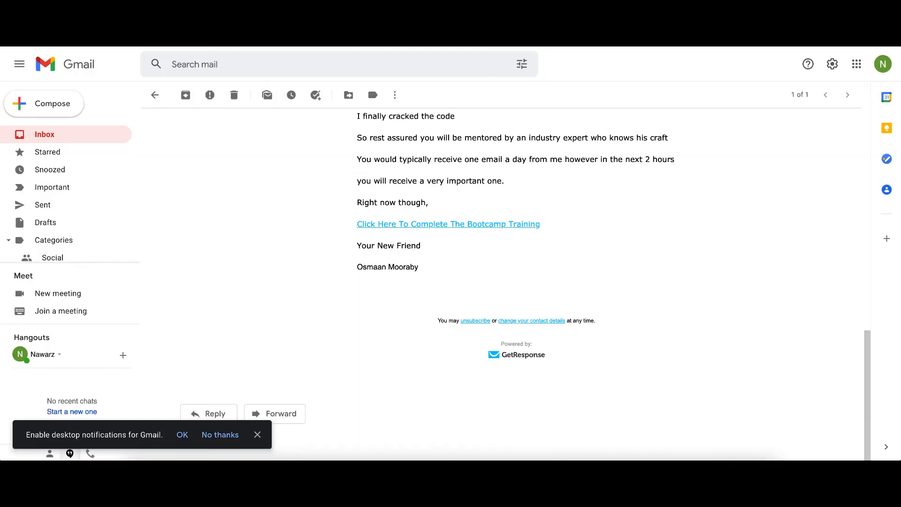
key(ctrl+w)
right_click(486, 127)
click(519, 151)
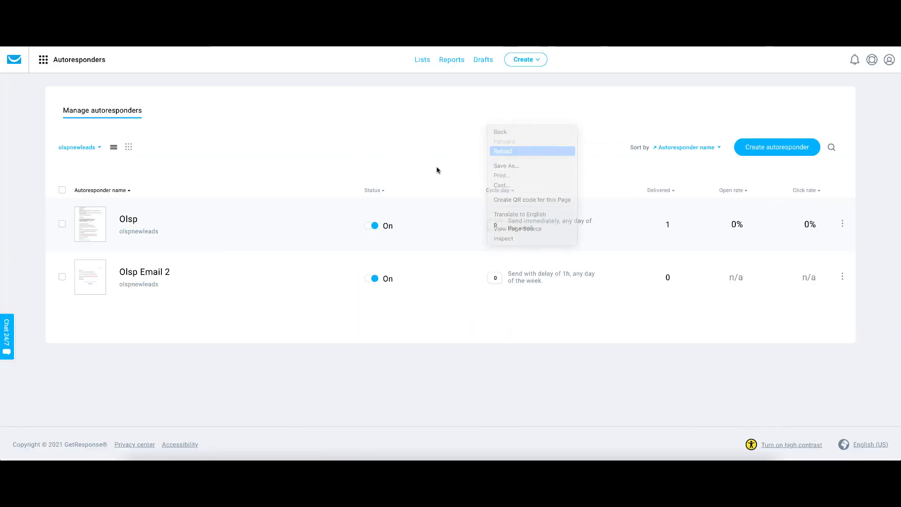